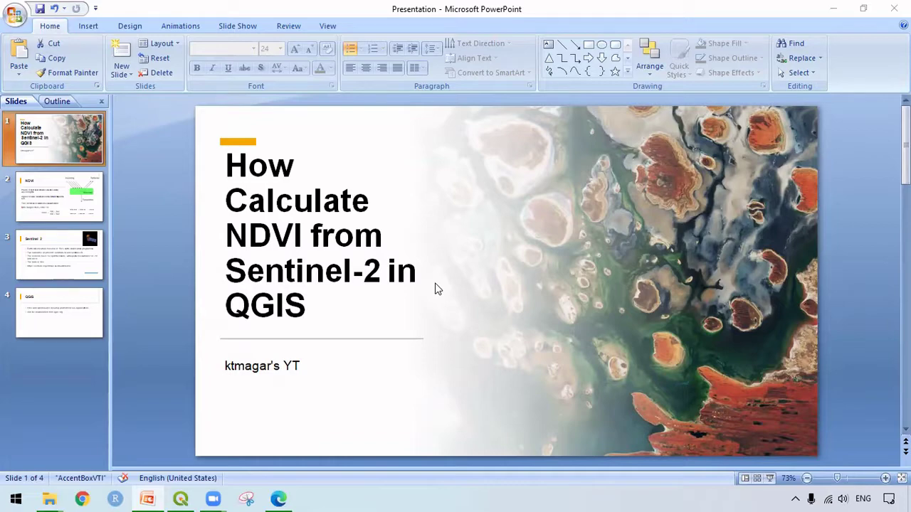
Go to the NDVI slide with the reflectance notes and the NDVI formula
click(32, 205)
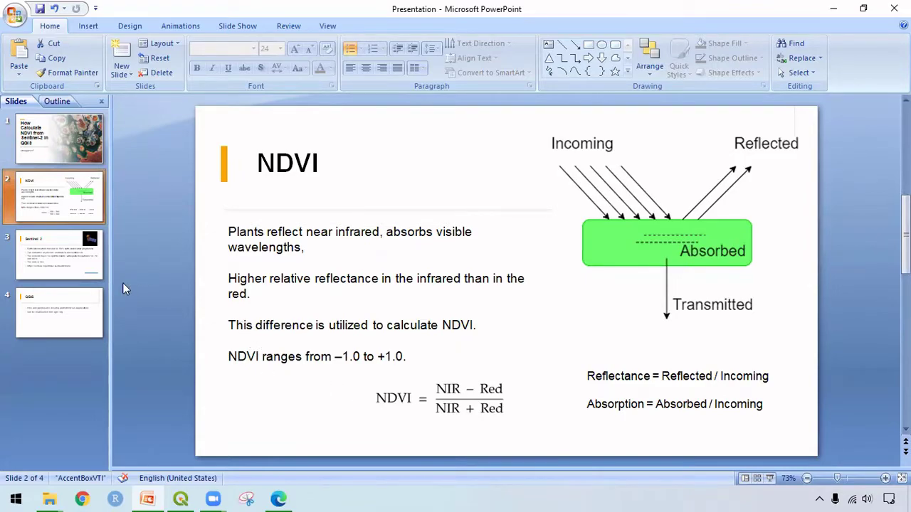
Show the Sentinel 2 and QGIS slides, then switch to the Copernicus hub in Edge
click(70, 265)
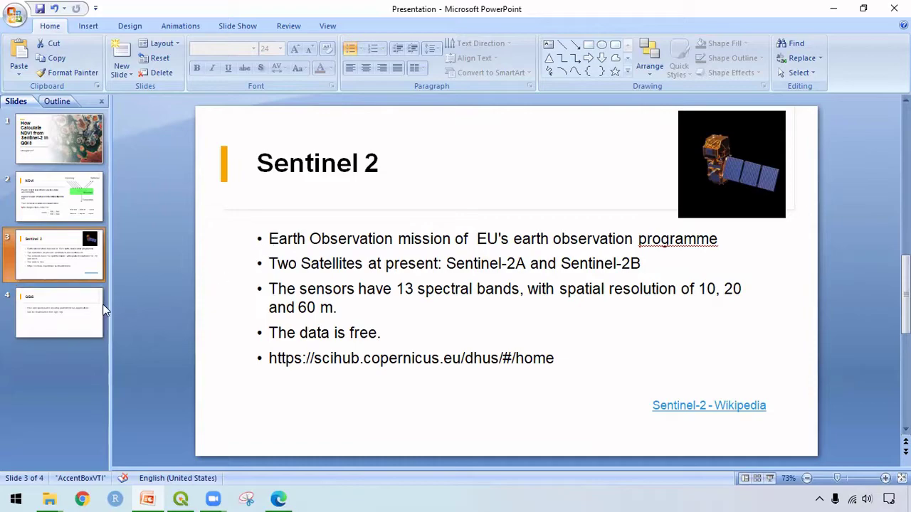
click(82, 316)
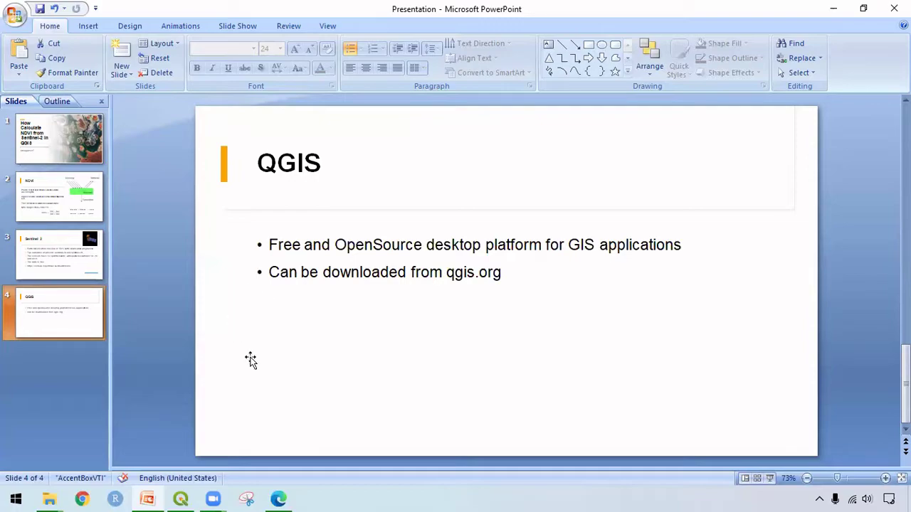
click(279, 498)
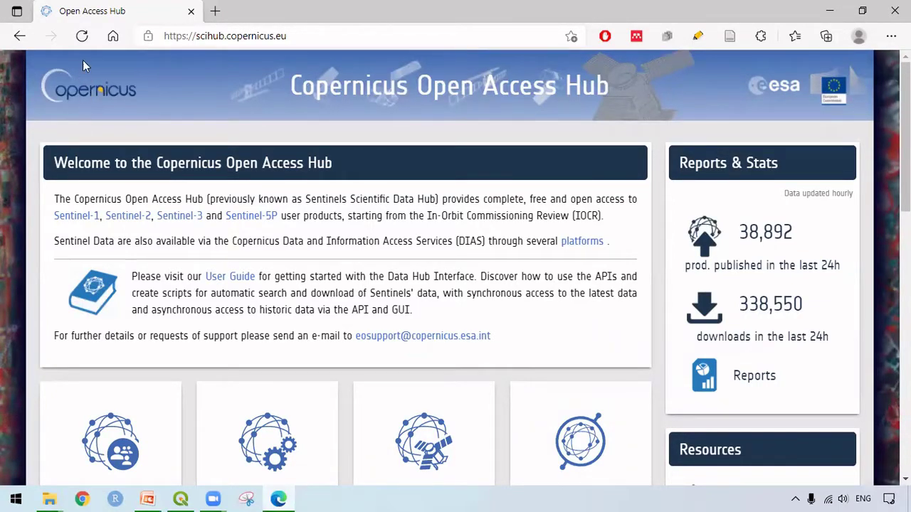
Reload the Copernicus Open Access Hub welcome page and scroll through it
click(81, 35)
scroll(159, 164, down, 3)
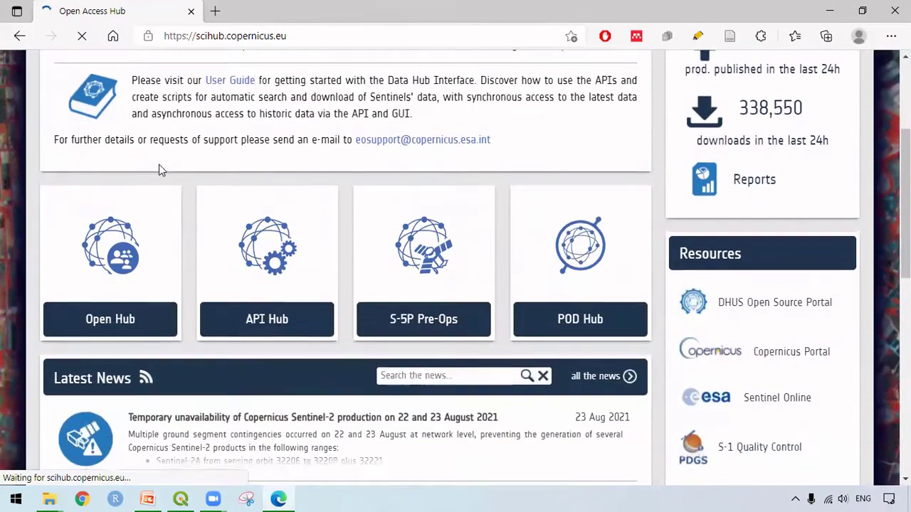
scroll(159, 168, up, 2)
scroll(163, 166, down, 3)
scroll(128, 269, up, 3)
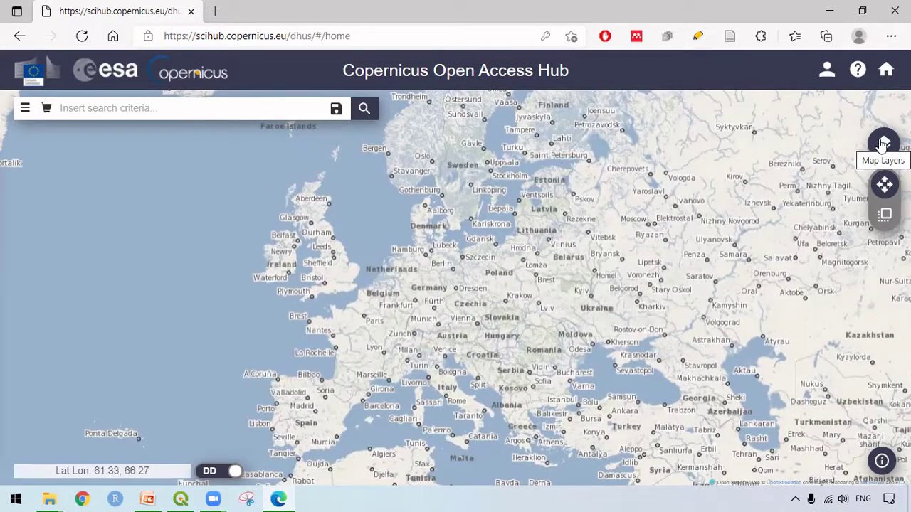
Switch the hub map to navigation mode and recentre it on western Europe
click(882, 145)
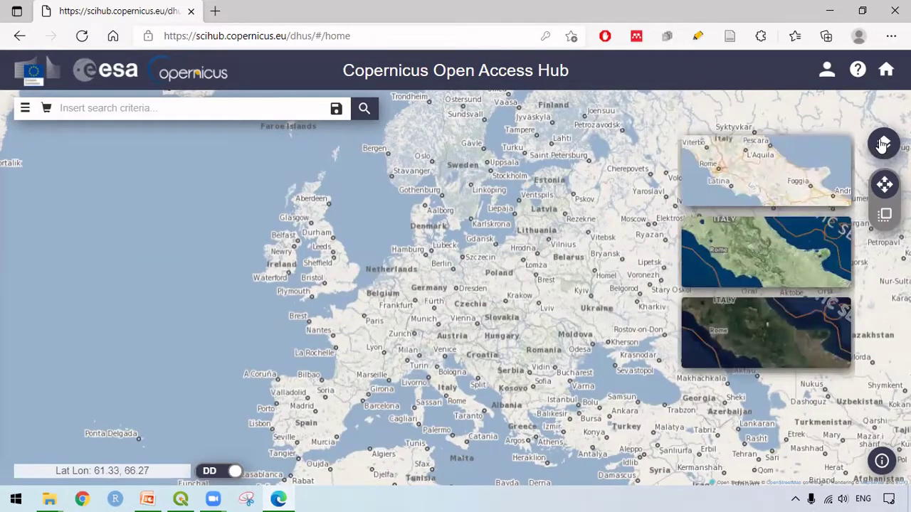
click(883, 144)
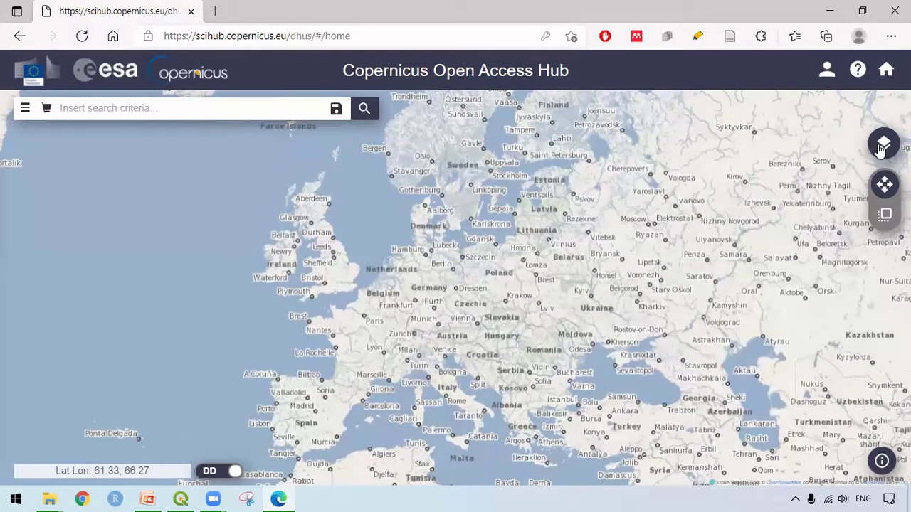
click(882, 182)
scroll(430, 281, up, 1)
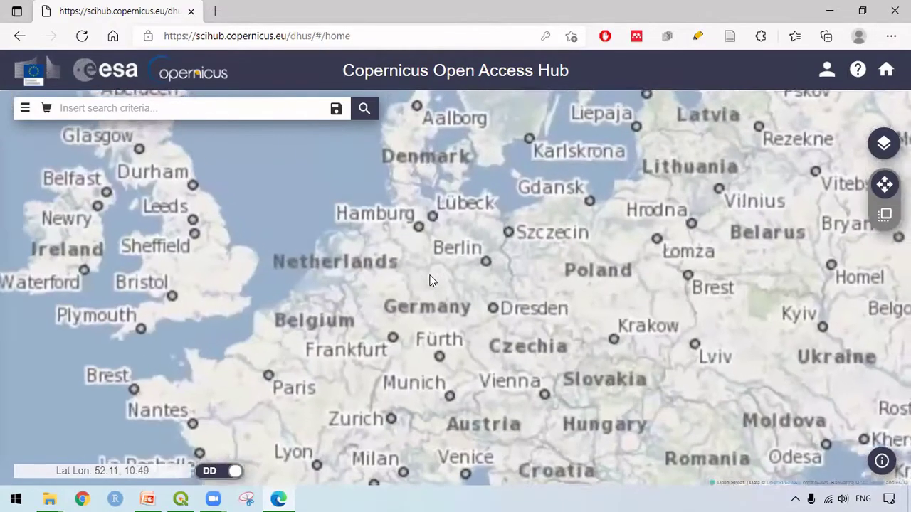
scroll(430, 280, down, 2)
drag(427, 270, 450, 266)
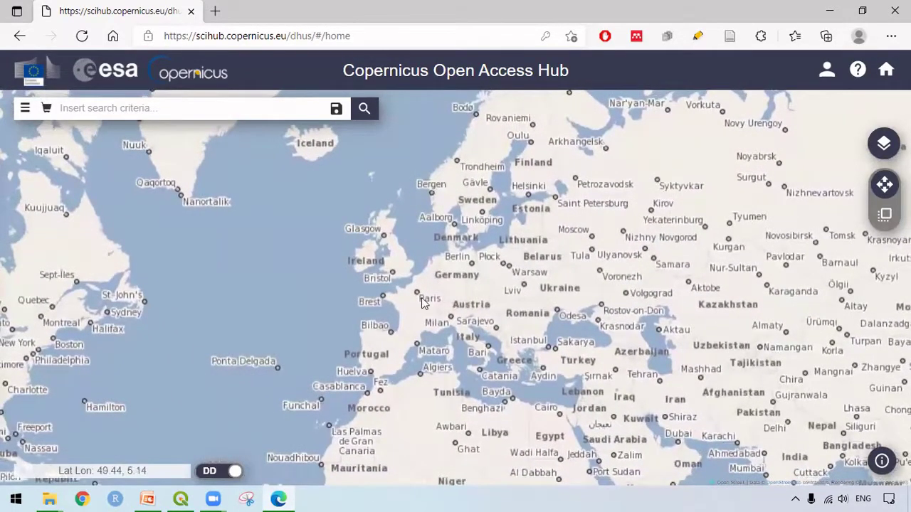
Zoom in near Paris and draw the area-of-interest rectangle between Amiens and Paris
click(884, 217)
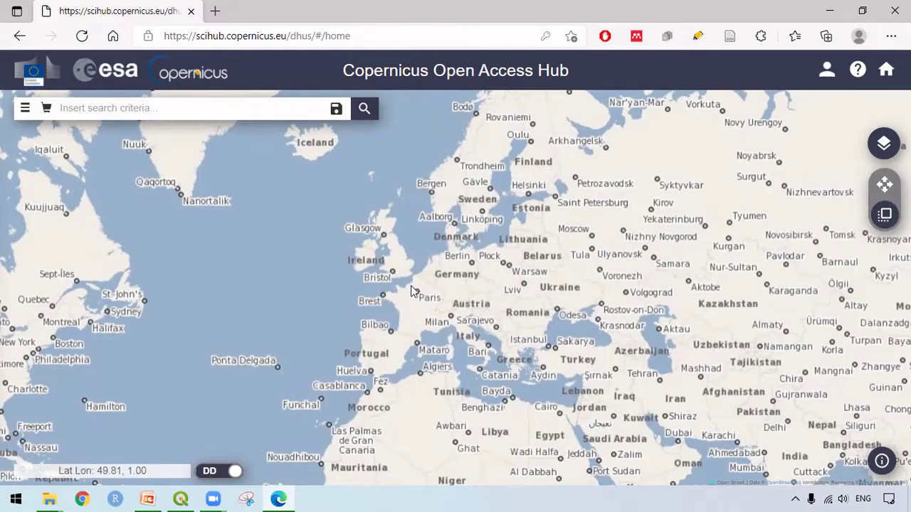
scroll(411, 292, up, 1)
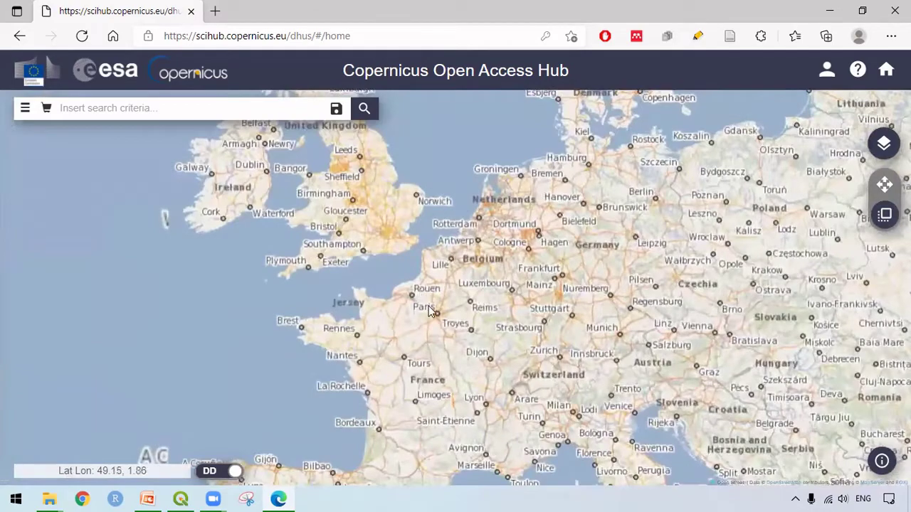
scroll(411, 292, up, 2)
scroll(429, 311, up, 1)
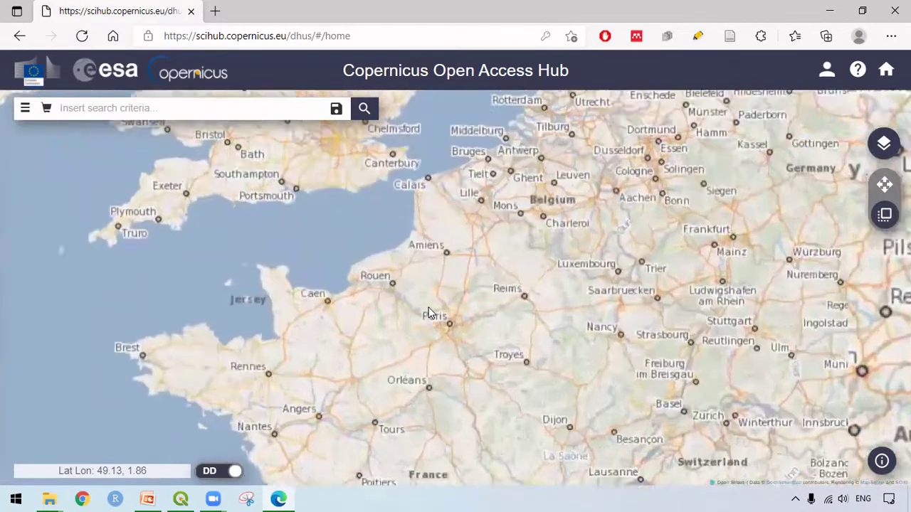
drag(425, 232, 517, 303)
click(884, 184)
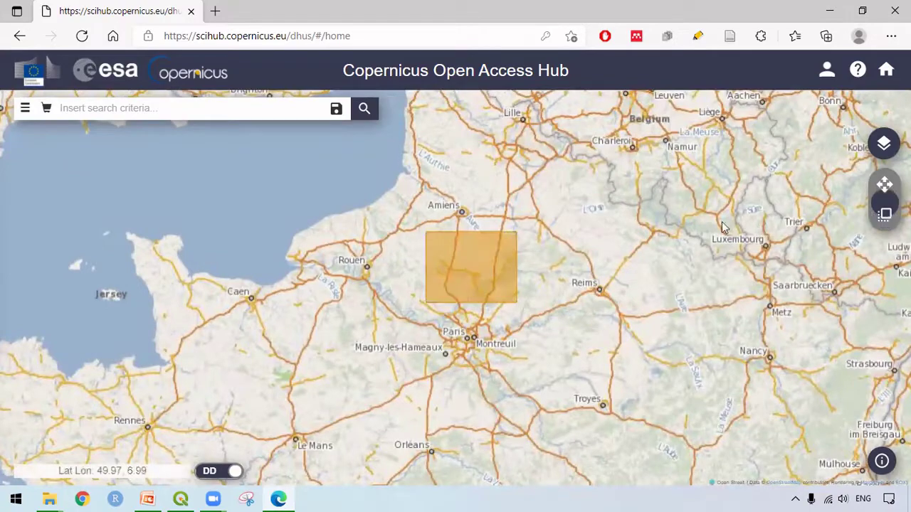
In Advanced Search, pick 1 March 2021 and 31 May 2021 as sensing start and end dates
click(25, 107)
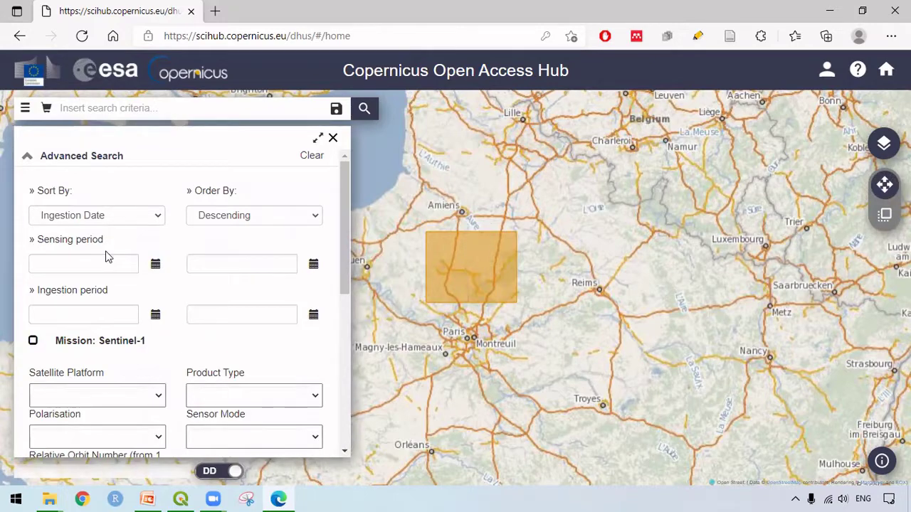
click(154, 265)
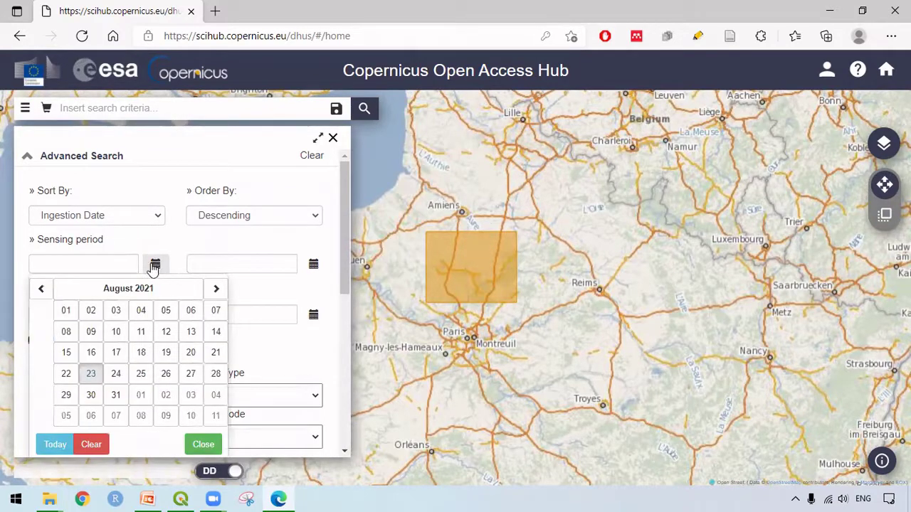
click(118, 289)
click(182, 311)
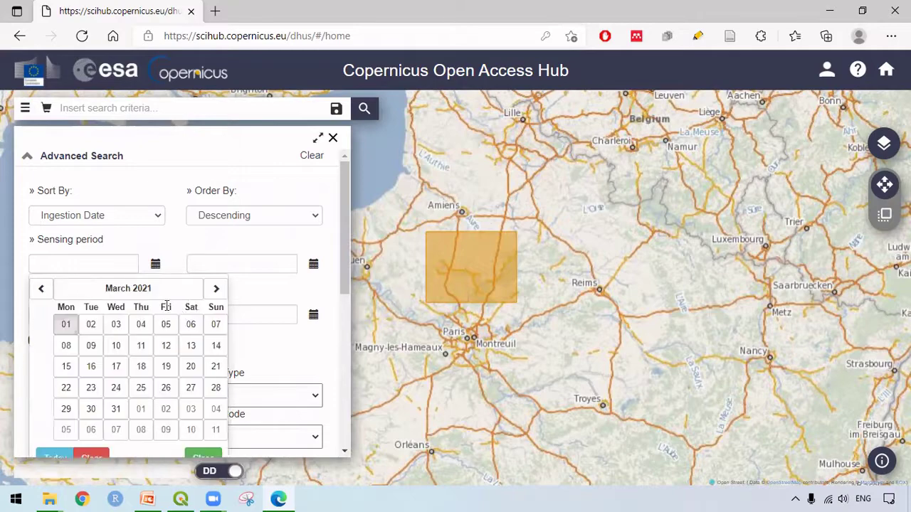
click(66, 321)
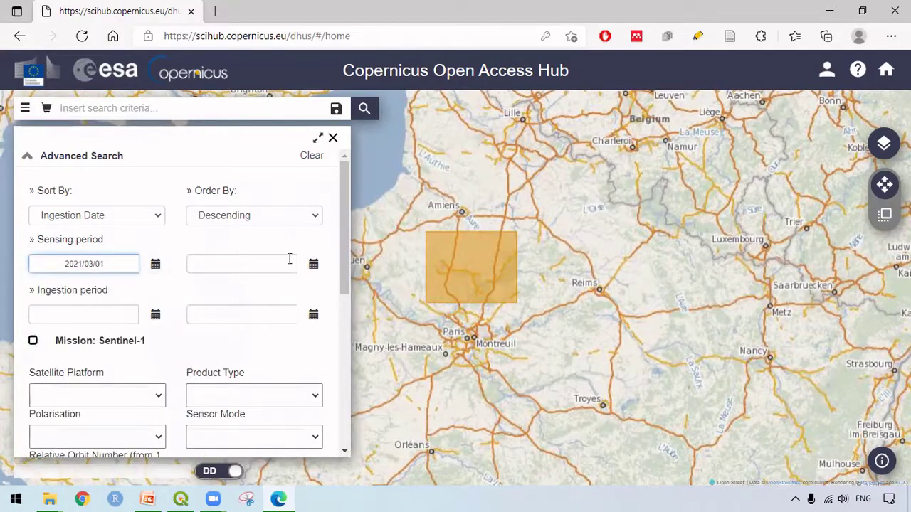
click(313, 264)
click(216, 293)
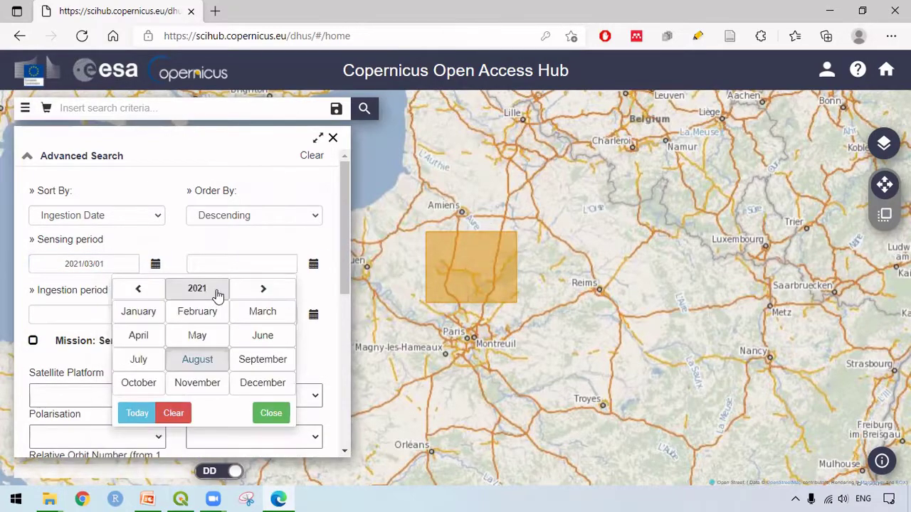
click(197, 338)
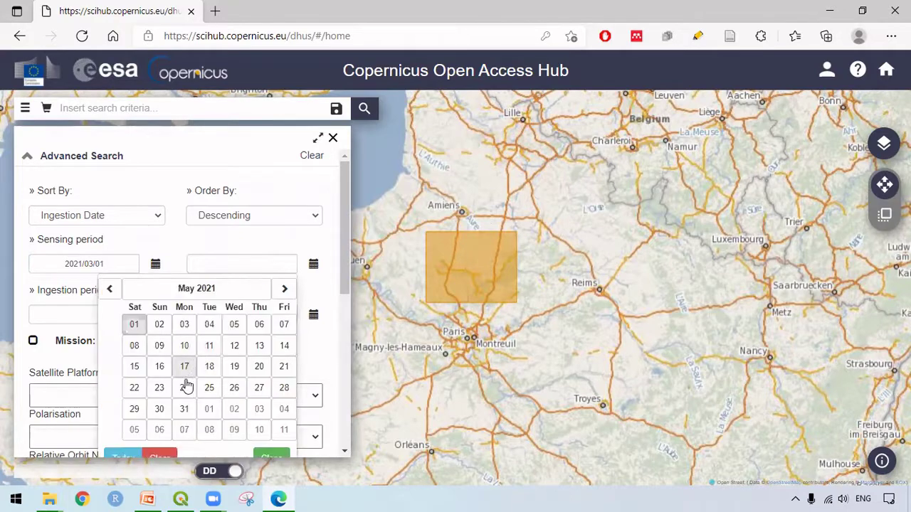
click(184, 409)
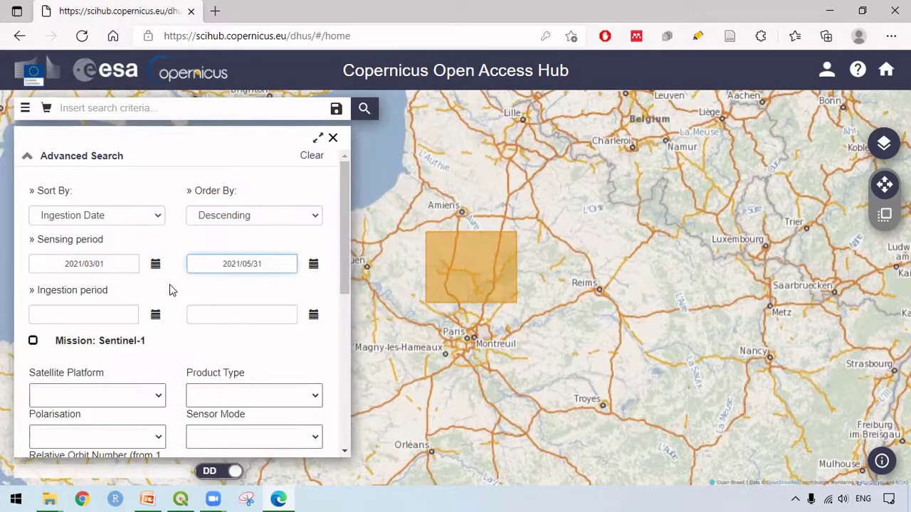
Enable the Sentinel-2 mission and restrict its product type to S2MSI2A
scroll(170, 290, down, 5)
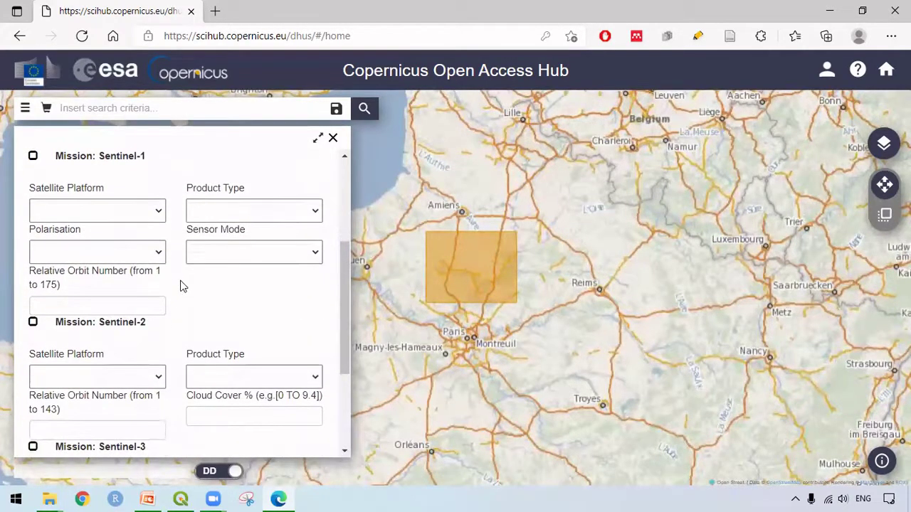
scroll(184, 286, down, 1)
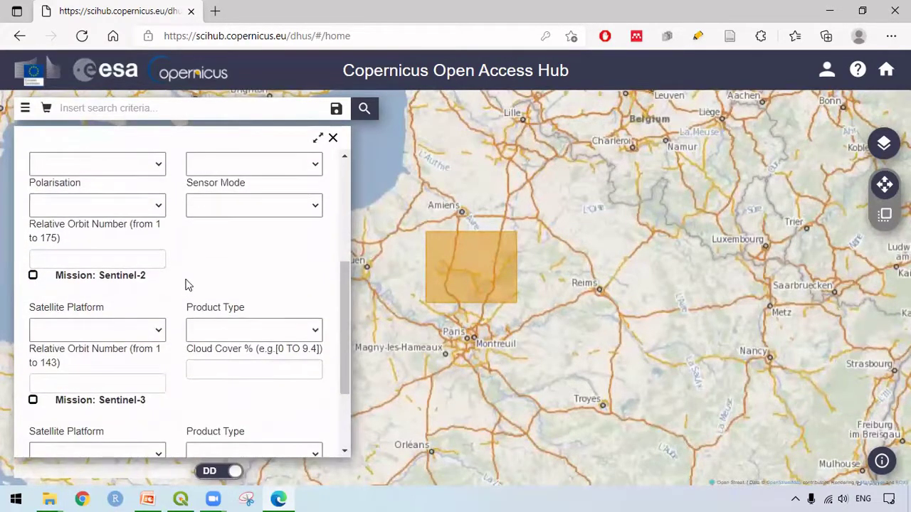
click(33, 277)
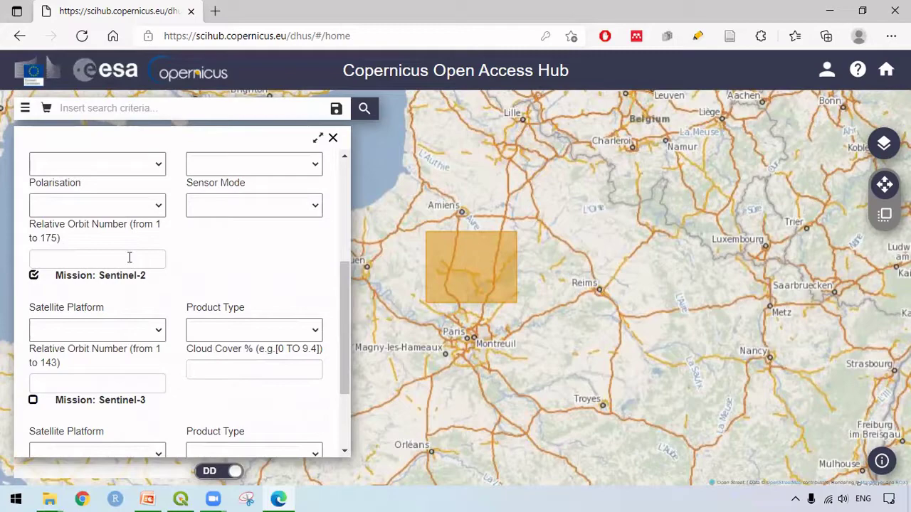
click(117, 326)
click(158, 334)
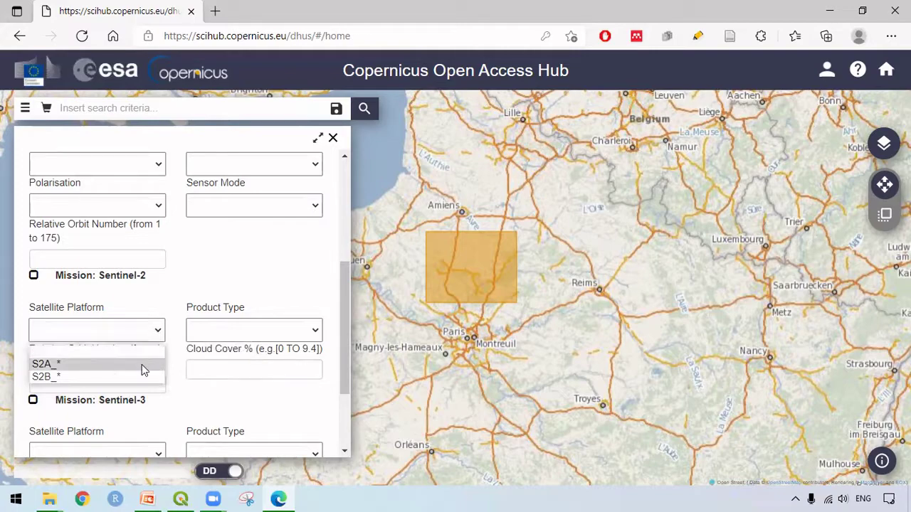
click(160, 296)
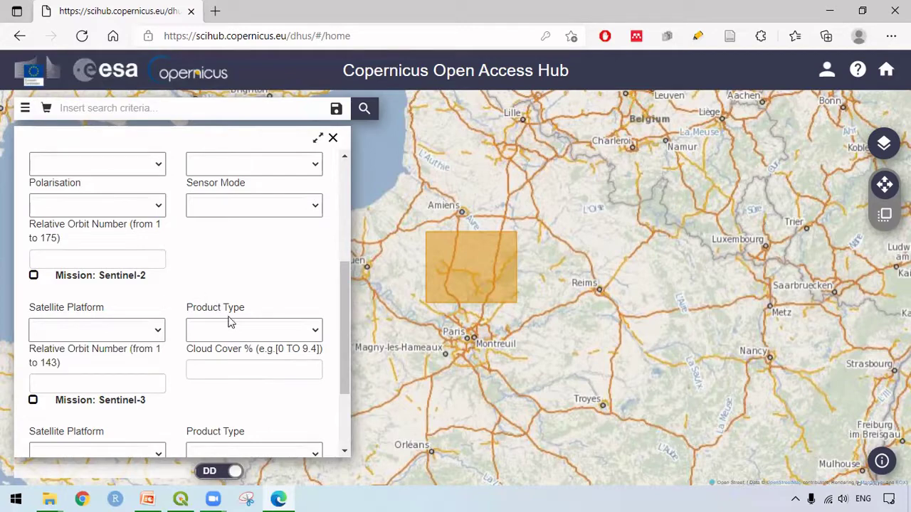
click(286, 326)
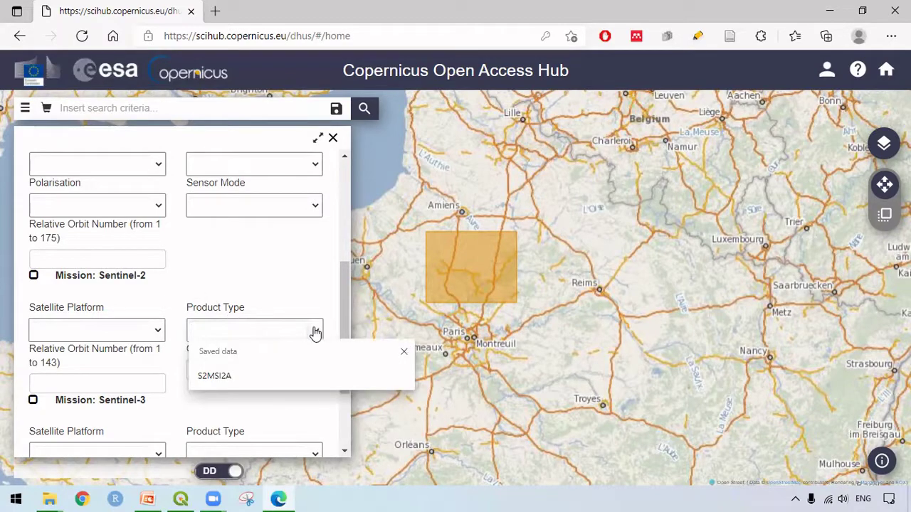
click(315, 332)
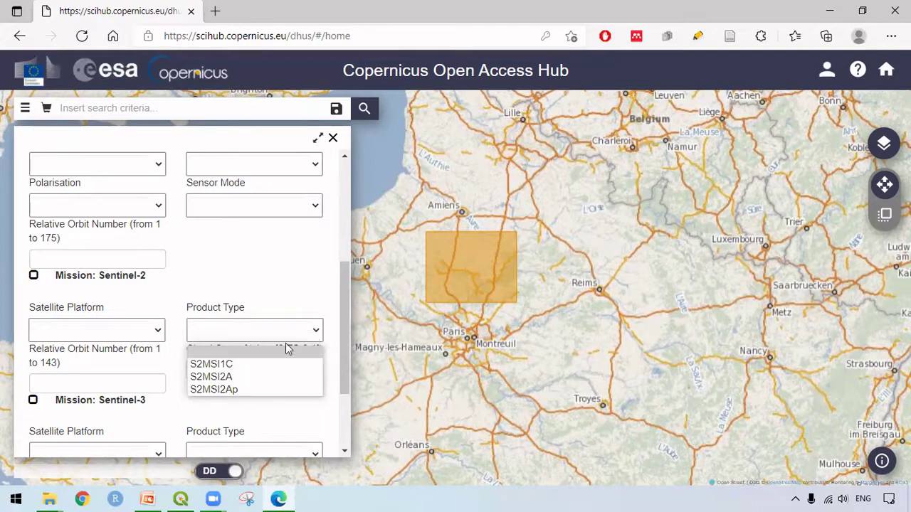
click(243, 377)
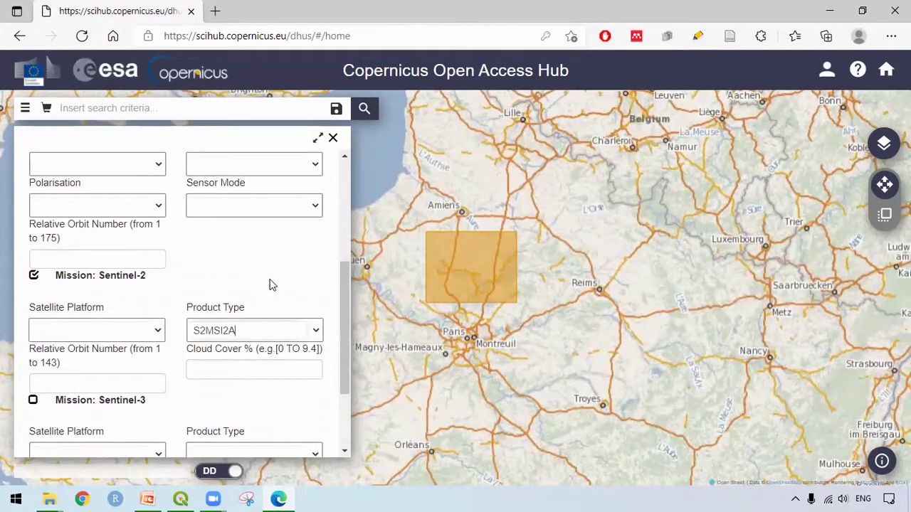
Enter a cloud cover range of [0 TO 5] % and run the product search
click(240, 364)
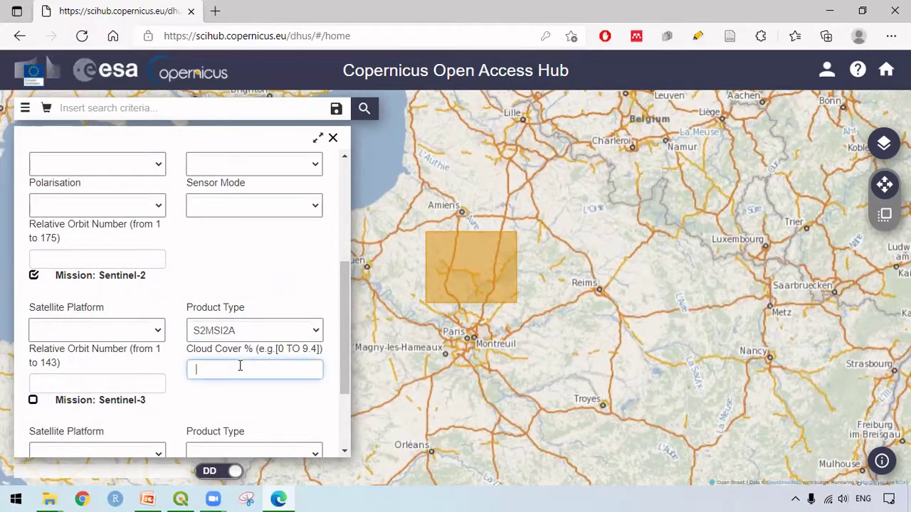
text([0 TO 5)
click(364, 110)
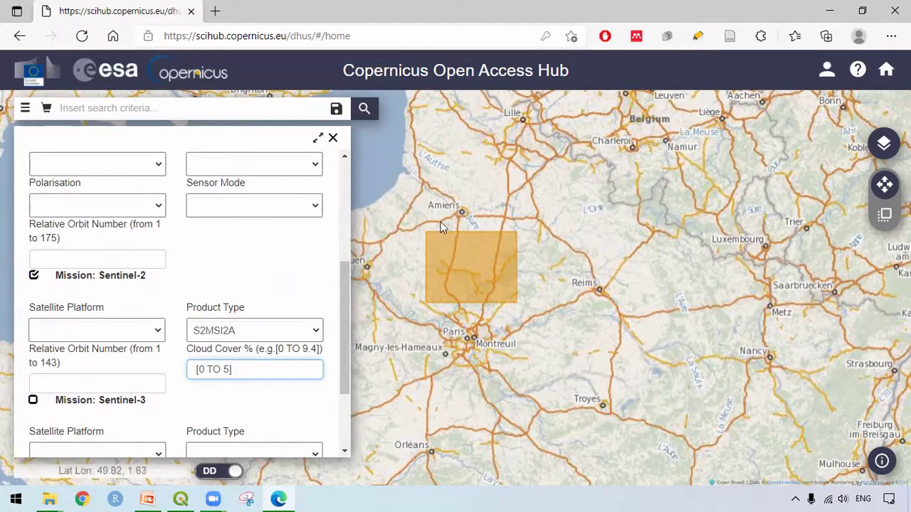
click(363, 109)
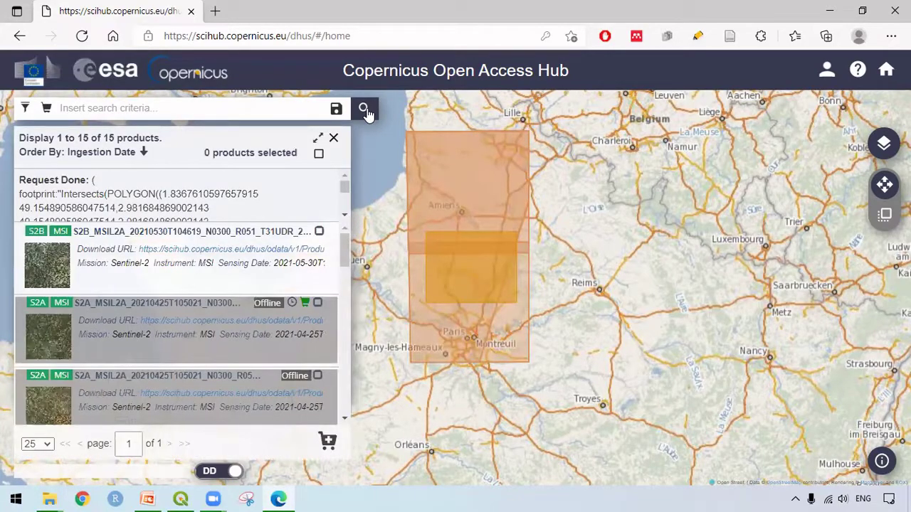
mouse_move(166, 243)
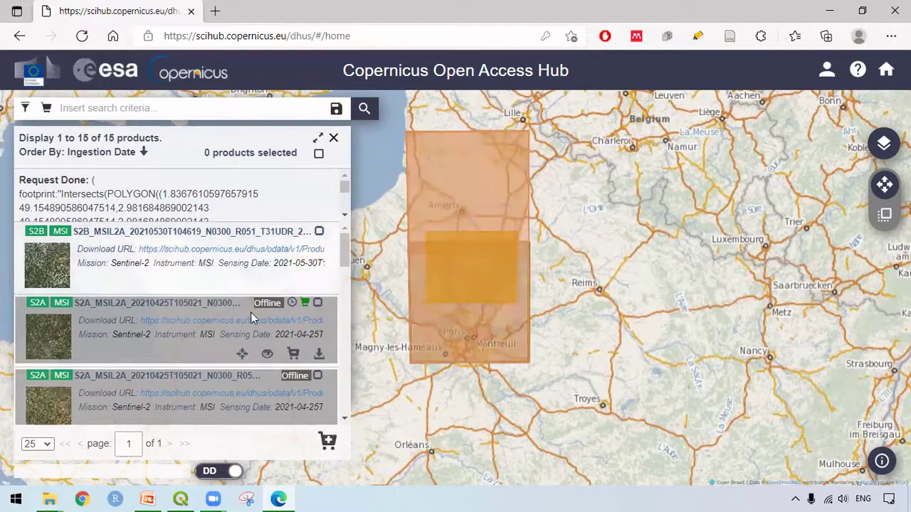
scroll(250, 313, down, 1)
scroll(250, 313, up, 1)
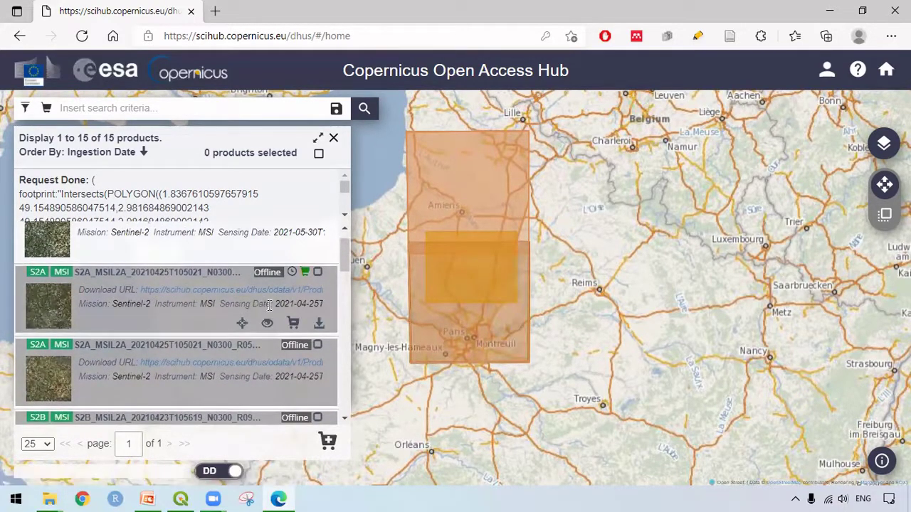
scroll(282, 324, down, 1)
scroll(285, 320, up, 2)
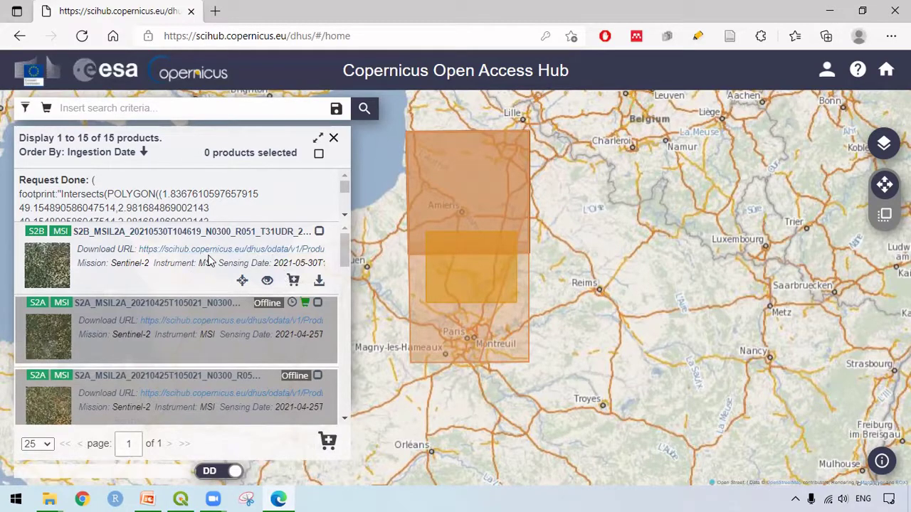
scroll(208, 260, down, 1)
scroll(208, 260, up, 1)
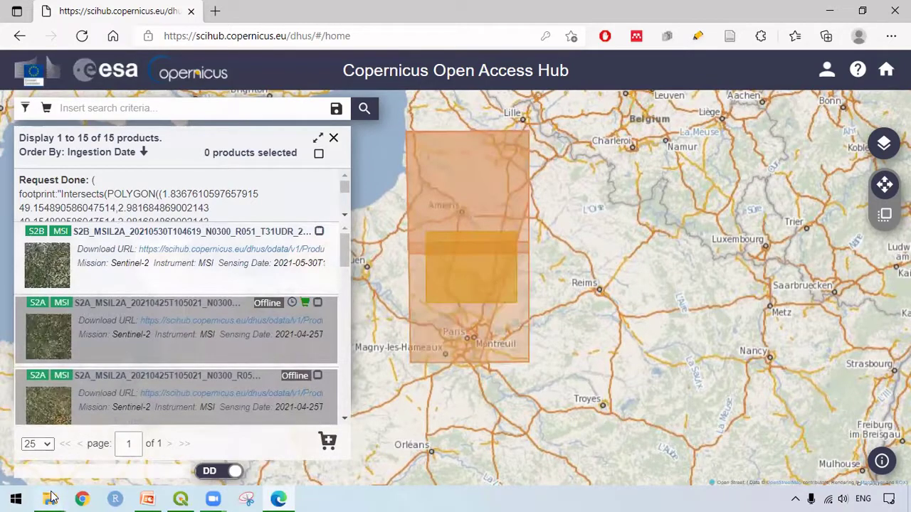
mouse_move(51, 498)
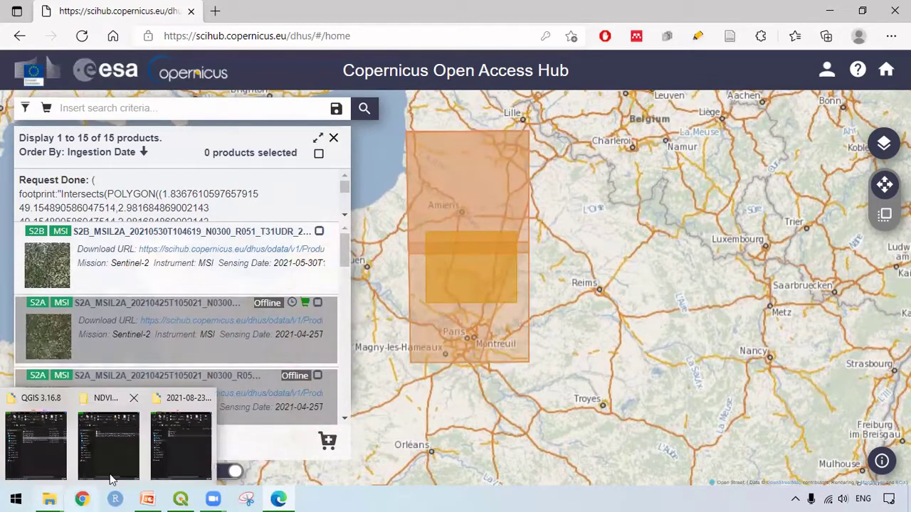
click(165, 442)
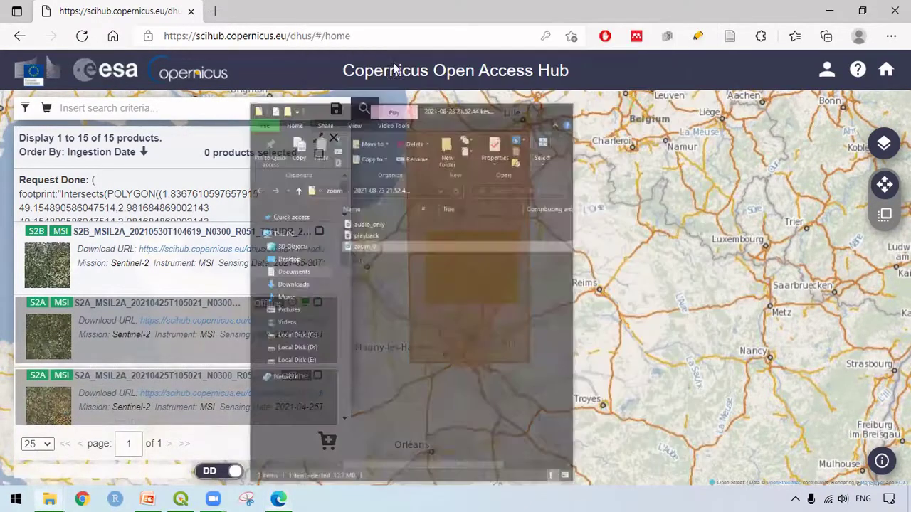
click(644, 10)
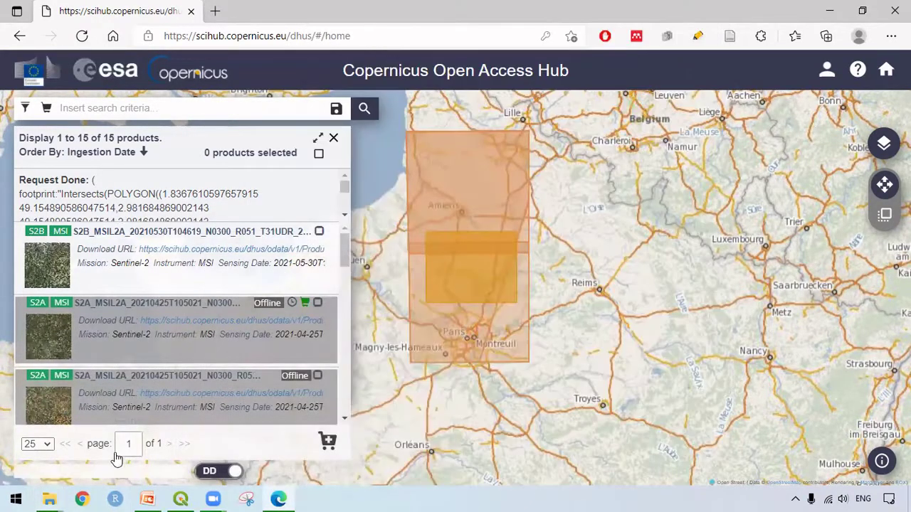
In the NDVI-Cal folder, select the S2B product folder and widen the window to show date, type and size
mouse_move(48, 498)
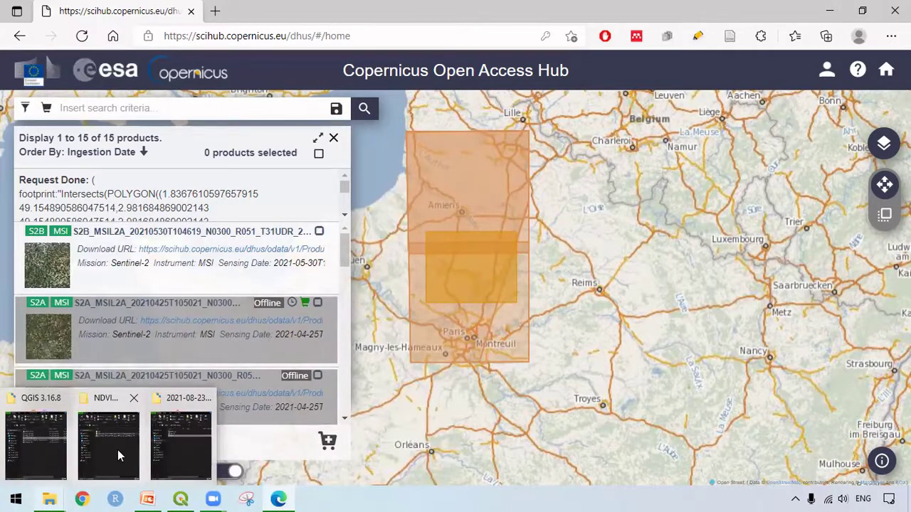
click(117, 449)
click(665, 189)
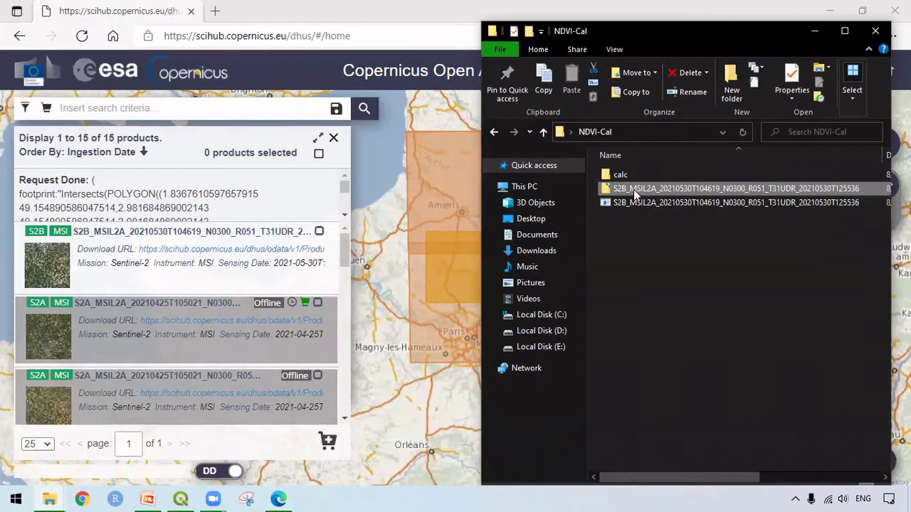
click(634, 189)
key(Escape)
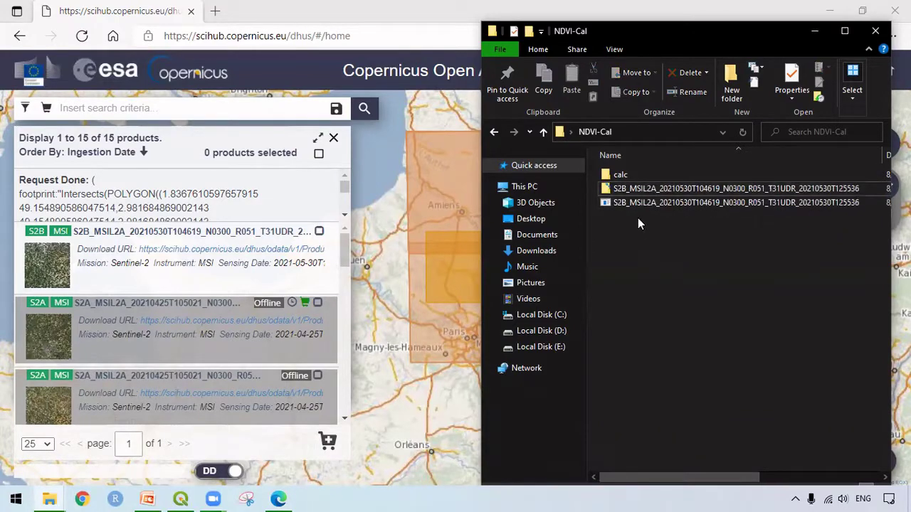
click(642, 205)
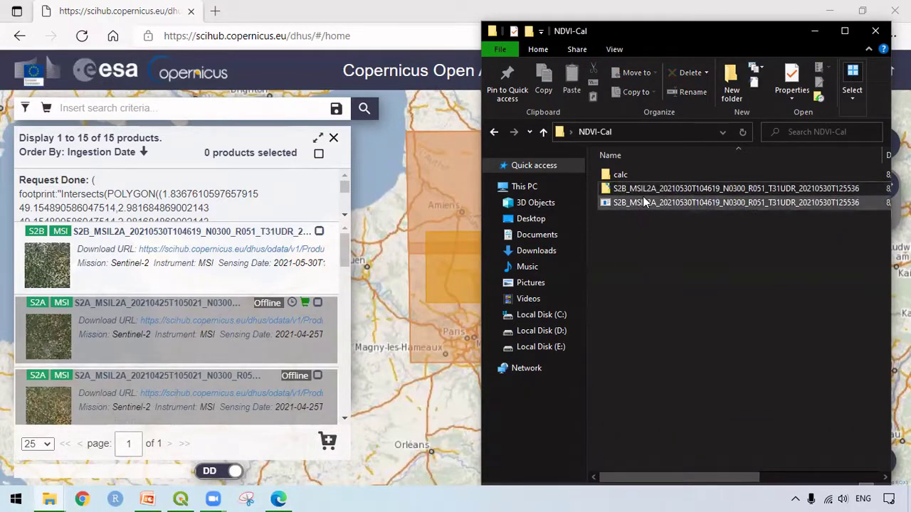
click(657, 189)
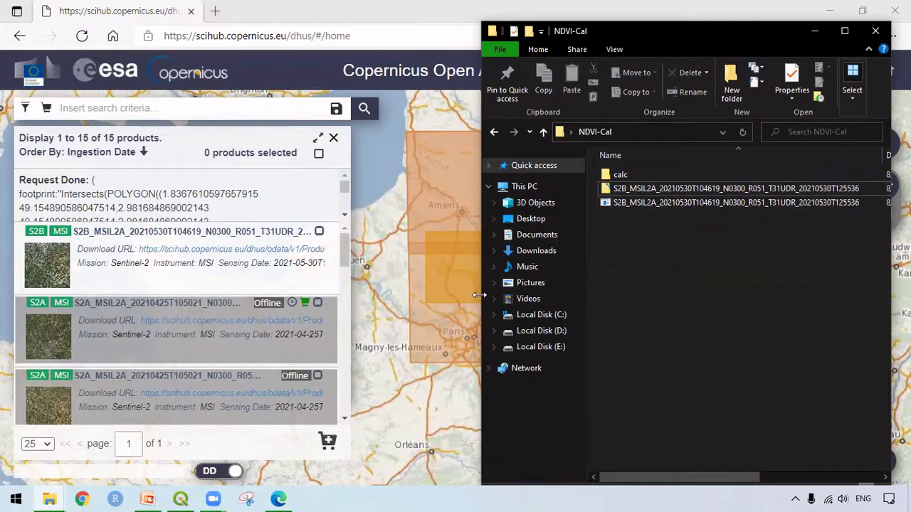
drag(478, 294, 213, 294)
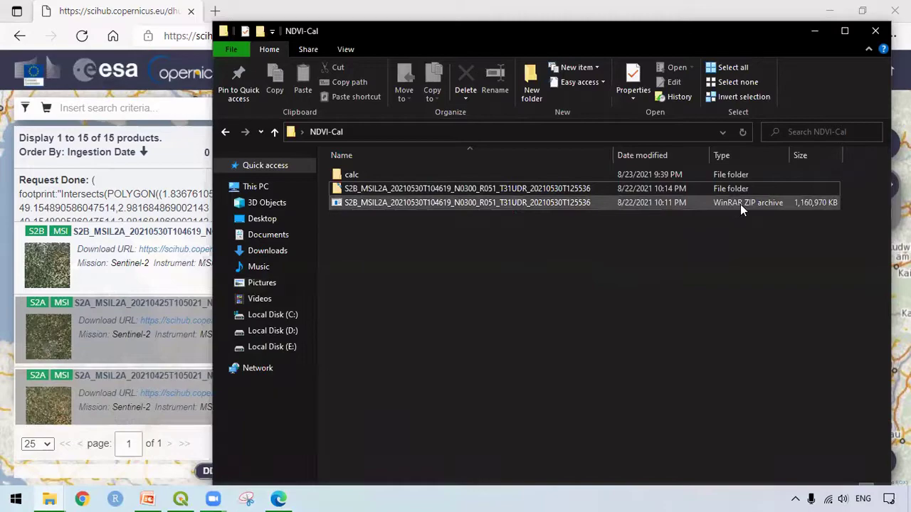
Drill down through .SAFE, GRANULE, the tile folder and IMG_DATA into R10m, and move Explorer right
double_click(517, 189)
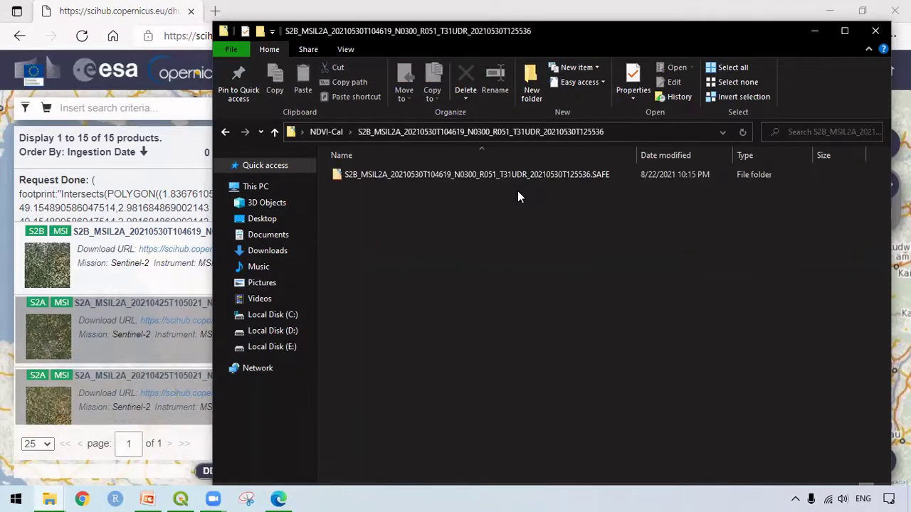
double_click(462, 176)
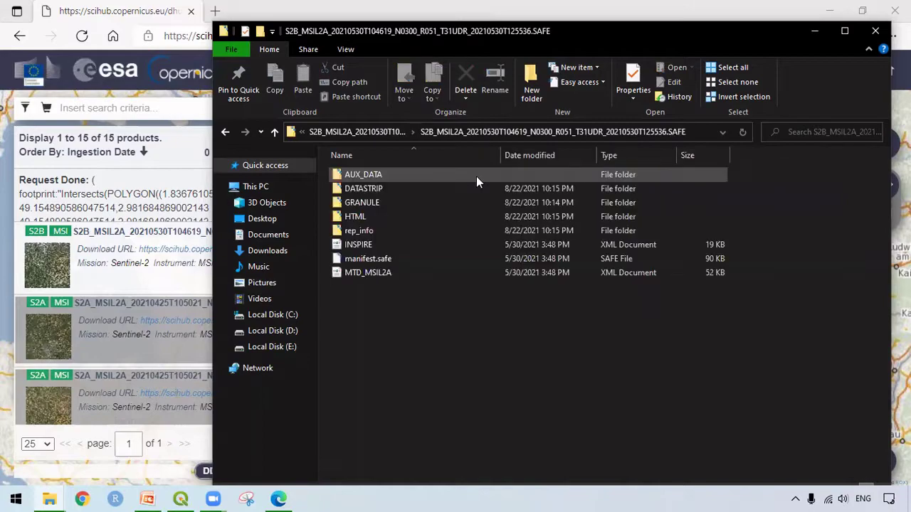
double_click(400, 203)
double_click(362, 176)
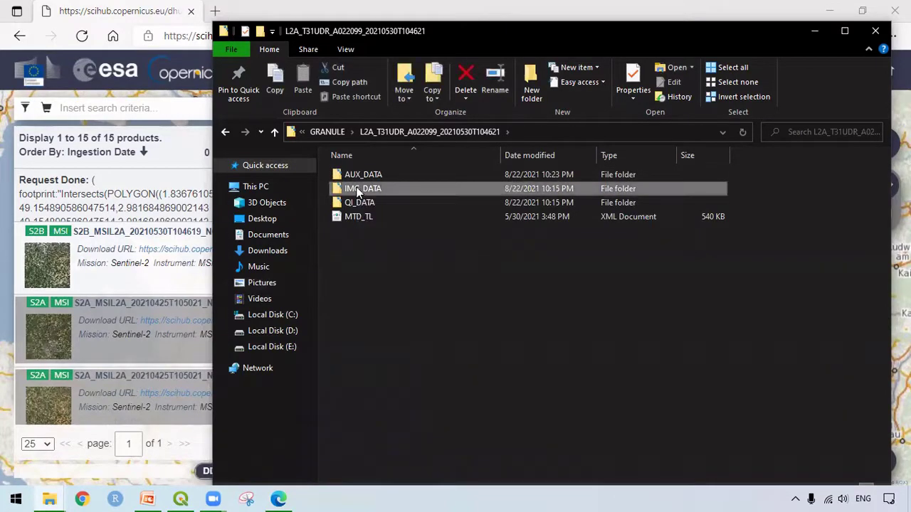
double_click(358, 190)
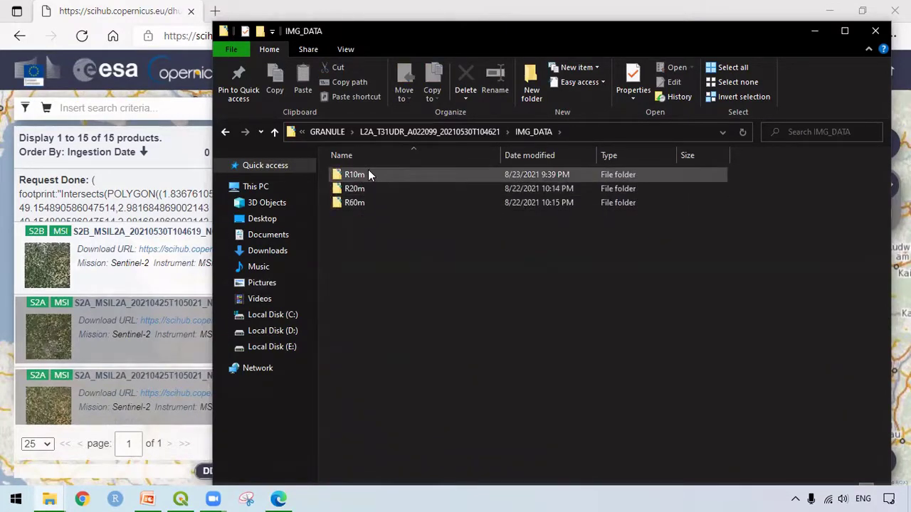
double_click(369, 175)
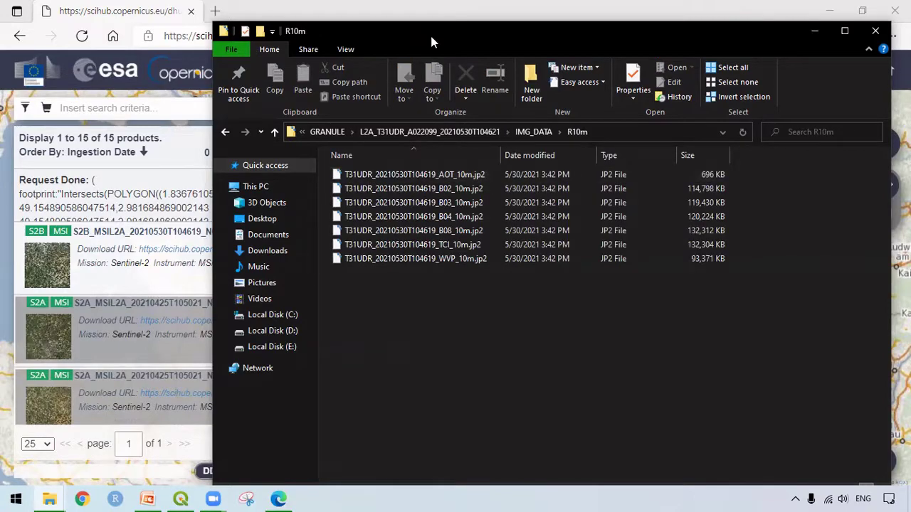
drag(430, 33, 603, 40)
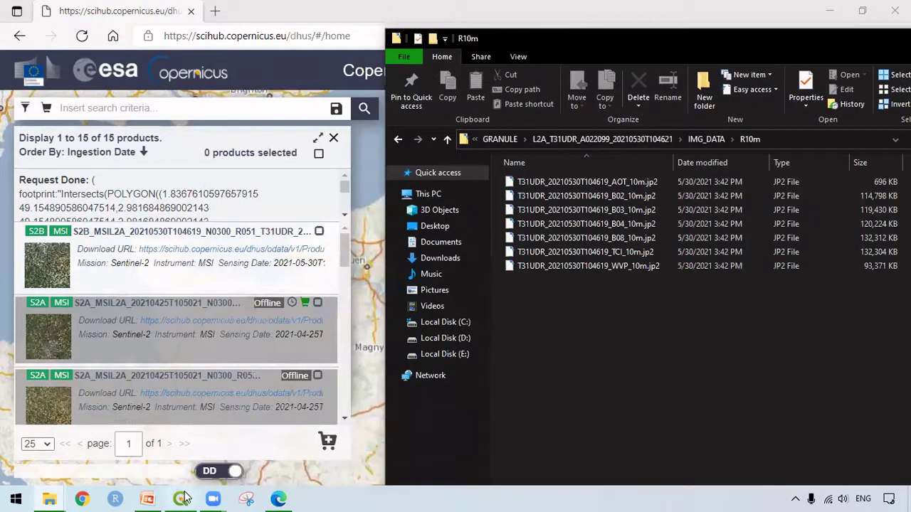
Place the QGIS window at the upper left alongside the R10m file list
mouse_move(183, 498)
click(178, 455)
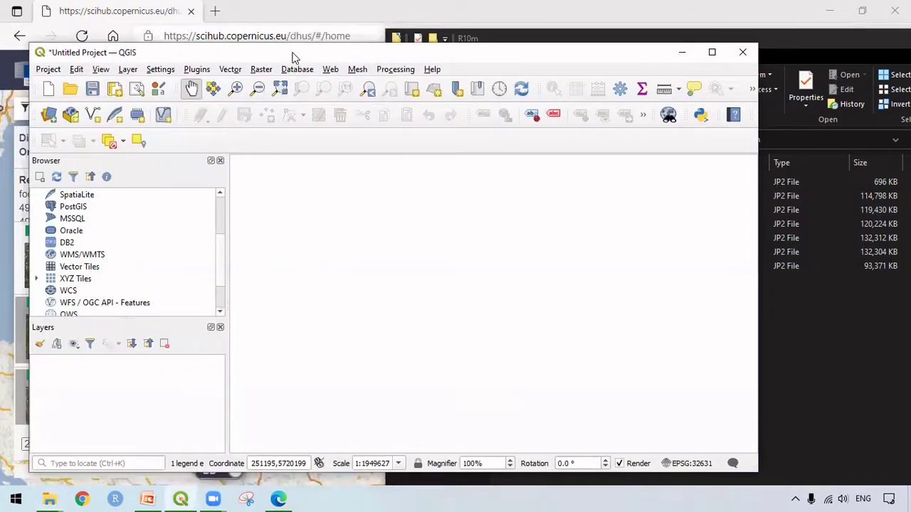
drag(290, 55, 261, 29)
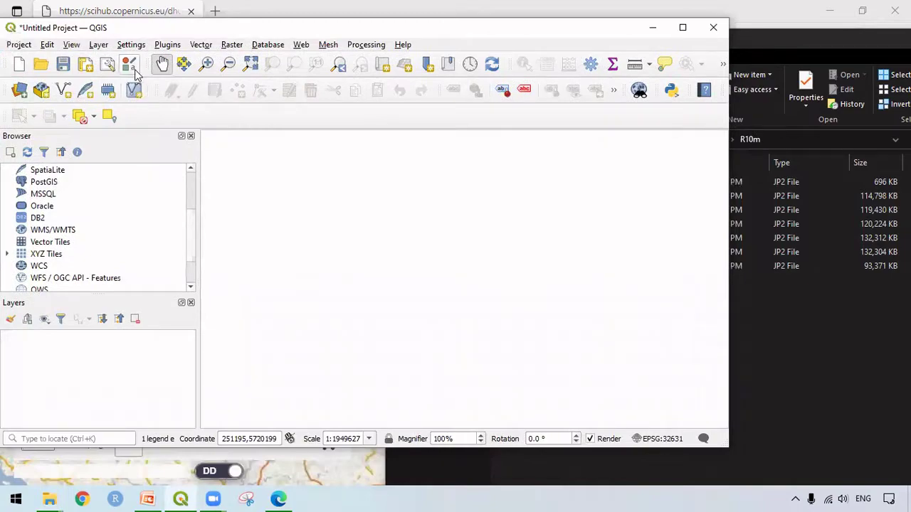
click(759, 330)
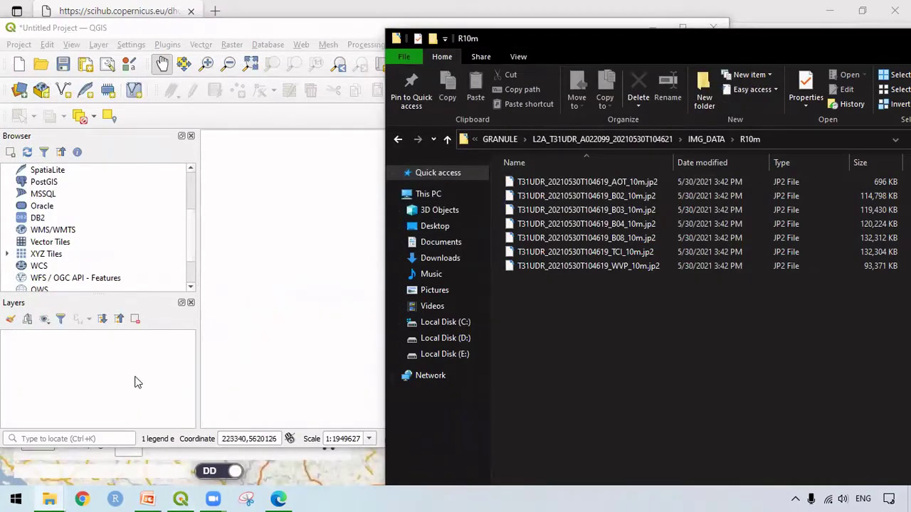
click(97, 144)
click(99, 44)
mouse_move(126, 89)
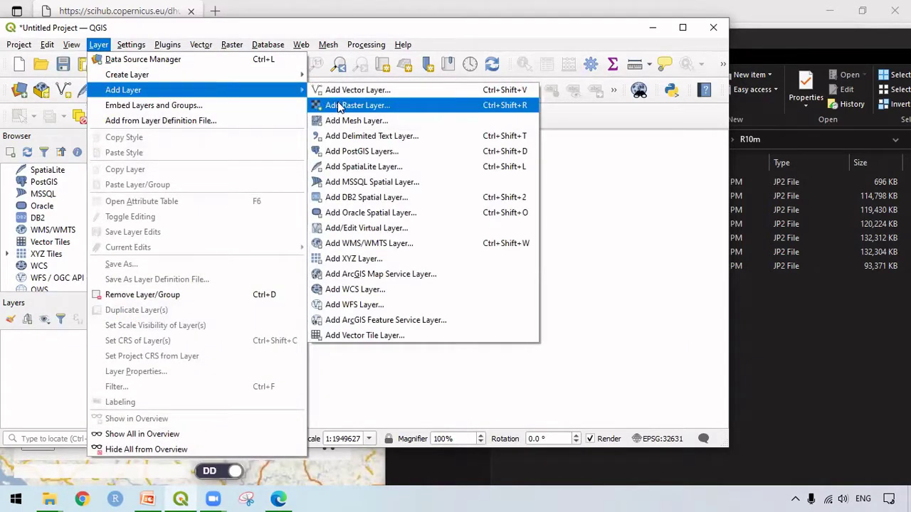
click(796, 361)
click(797, 359)
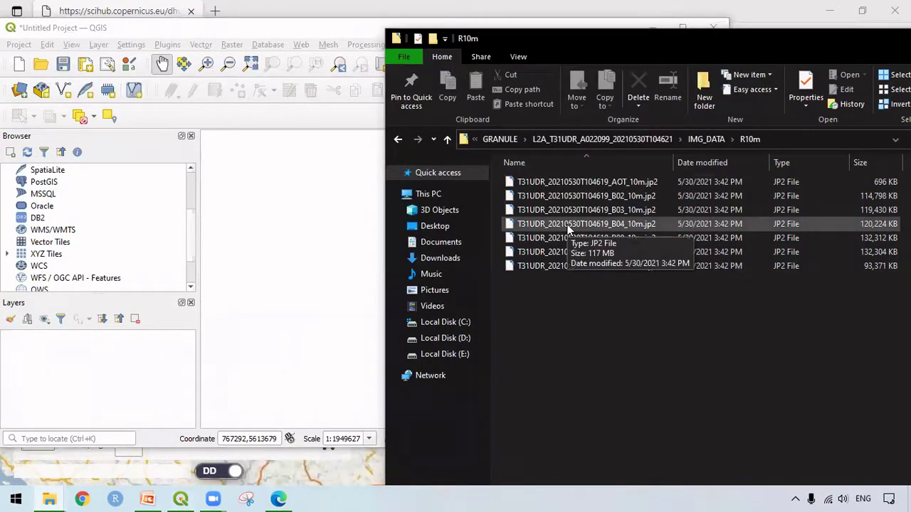
Drag the B08_10m and B04_10m JP2 files into the QGIS Layers panel
mouse_move(580, 241)
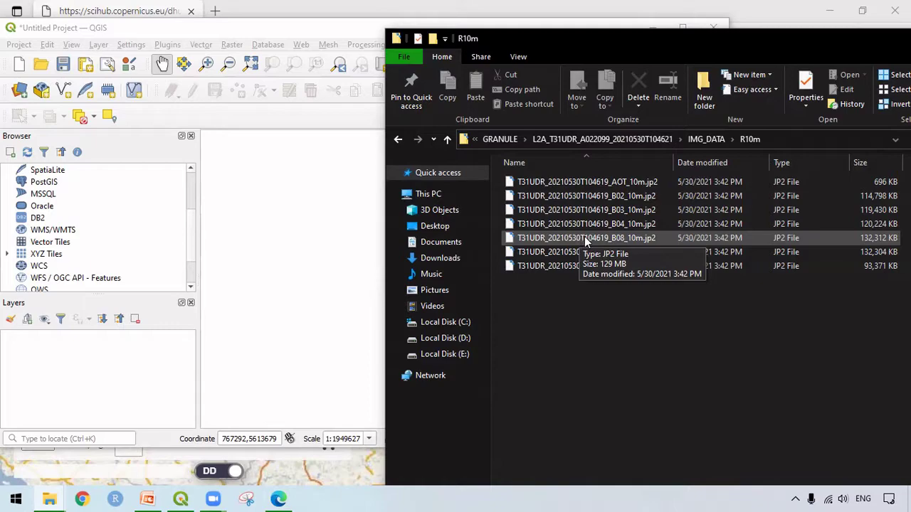
mouse_move(583, 239)
mouse_down()
mouse_move(442, 246)
mouse_move(157, 352)
mouse_move(127, 380)
mouse_up()
mouse_move(580, 226)
mouse_down()
mouse_move(562, 239)
mouse_move(237, 295)
mouse_move(166, 368)
mouse_move(117, 398)
mouse_up()
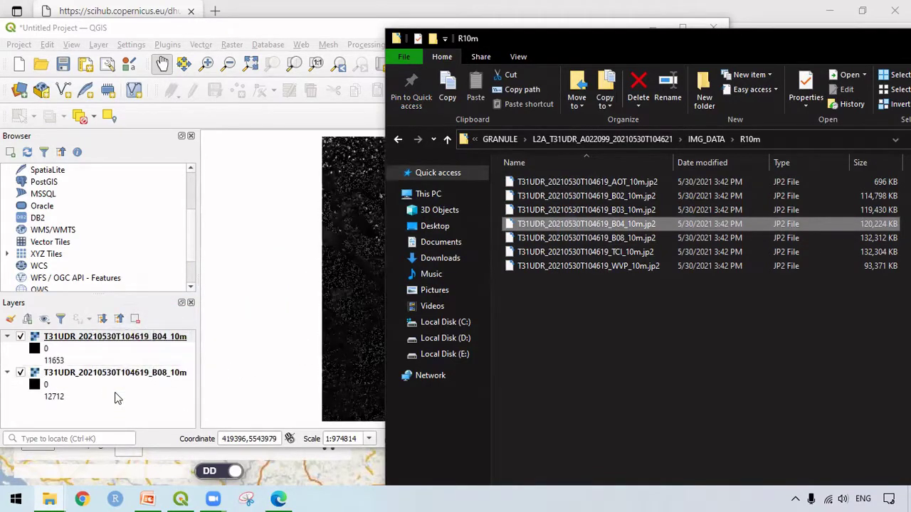
click(257, 229)
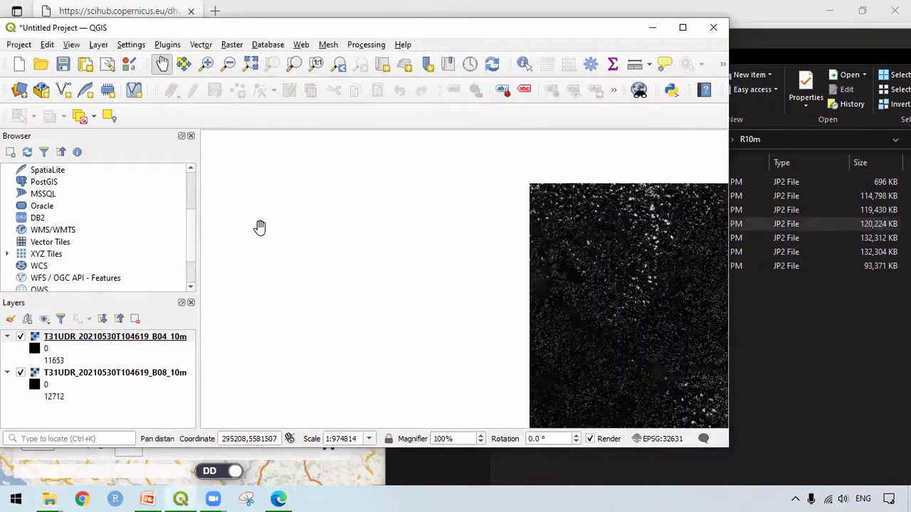
Maximize QGIS, centre the raster, and rename the B04 layer to B04_10m in its Source properties
click(683, 27)
drag(783, 278, 489, 211)
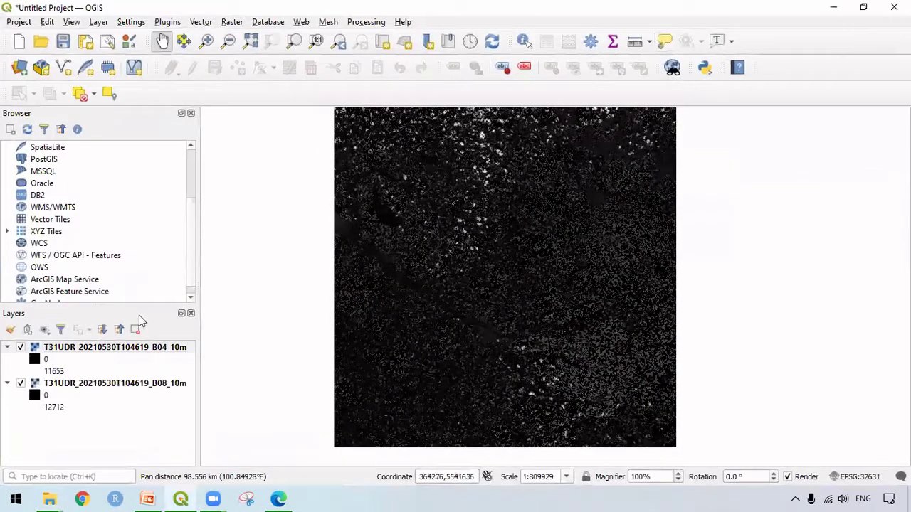
double_click(98, 350)
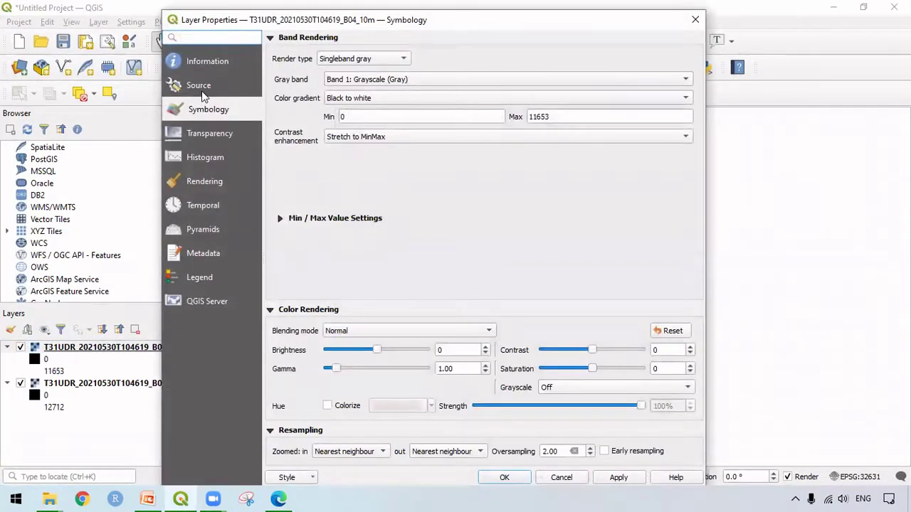
click(202, 87)
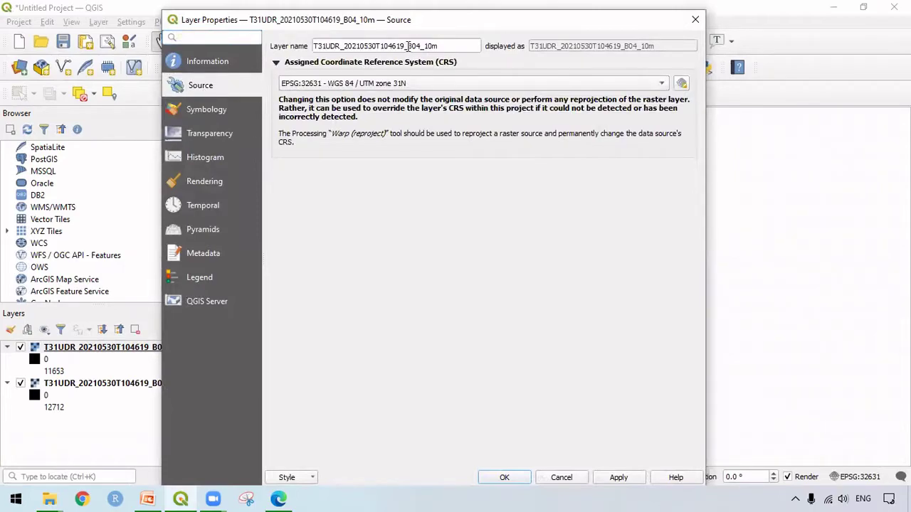
drag(409, 46, 312, 36)
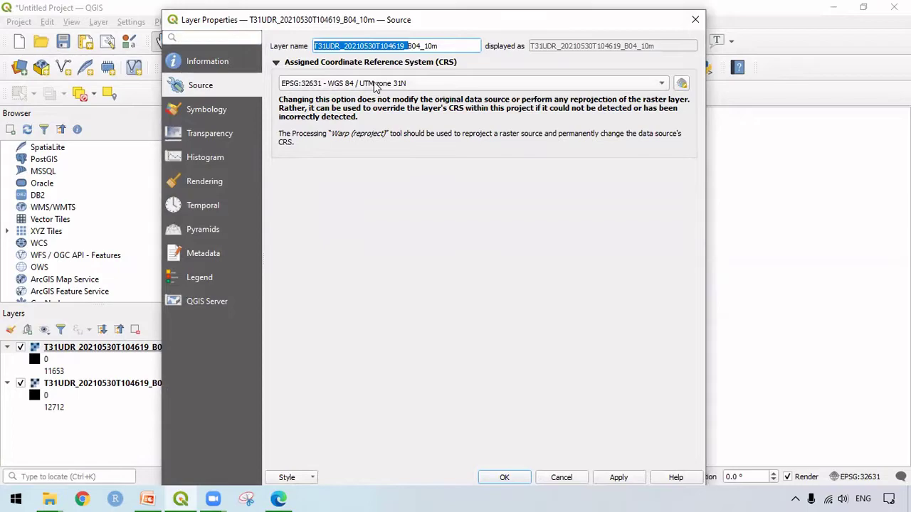
key(Delete)
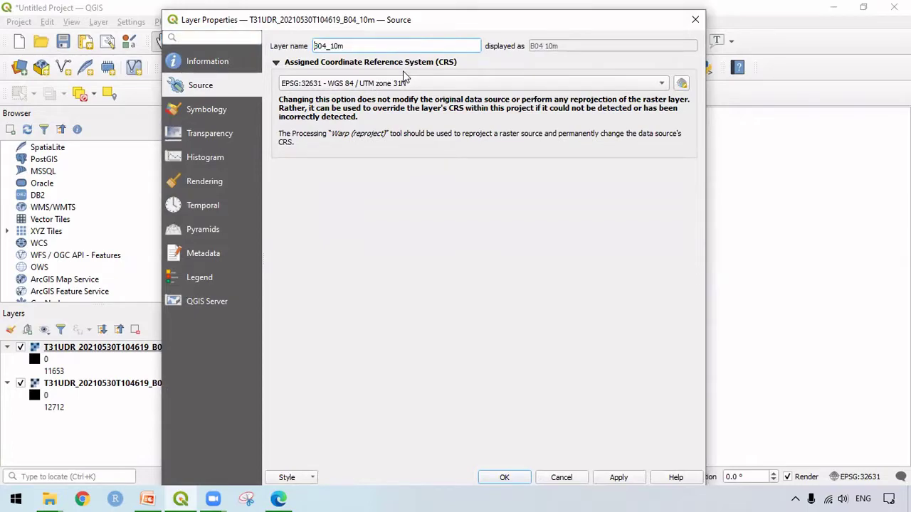
click(618, 473)
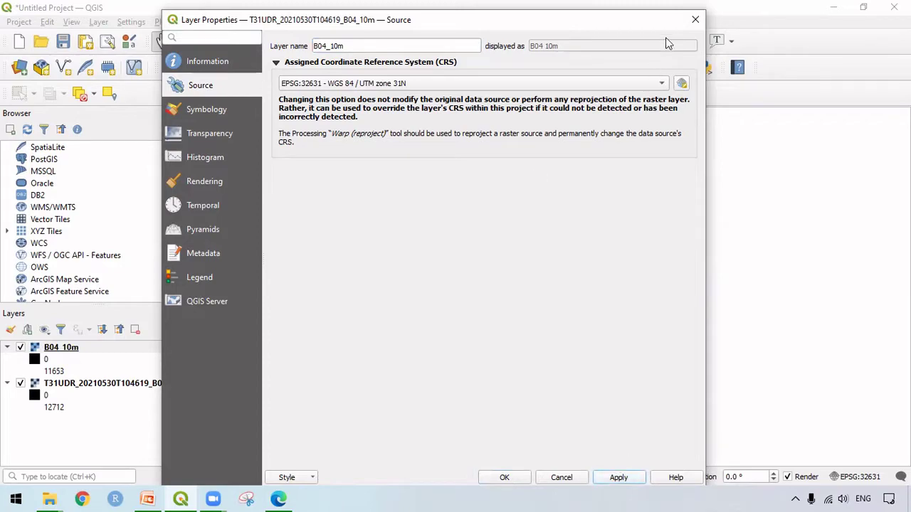
click(695, 19)
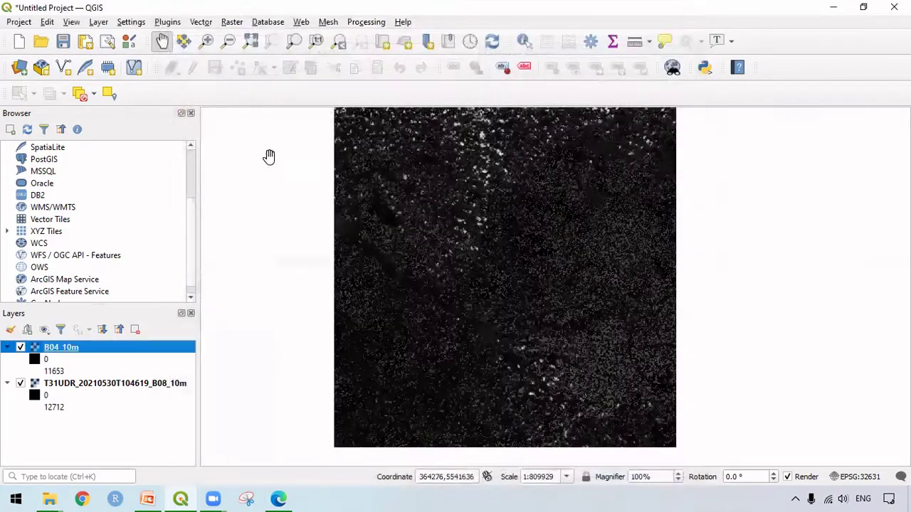
Rename the B08 layer to B08_10m by deleting its date prefix
double_click(106, 385)
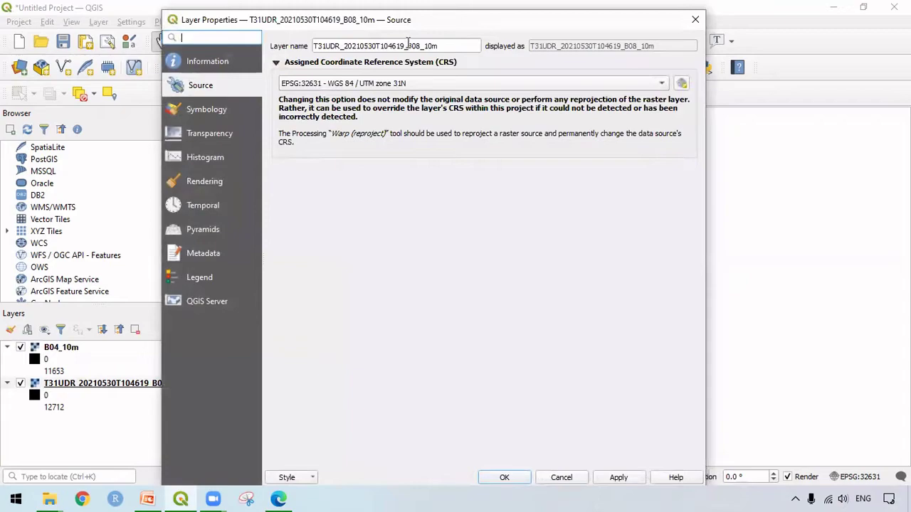
drag(407, 46, 313, 46)
key(BackSpace)
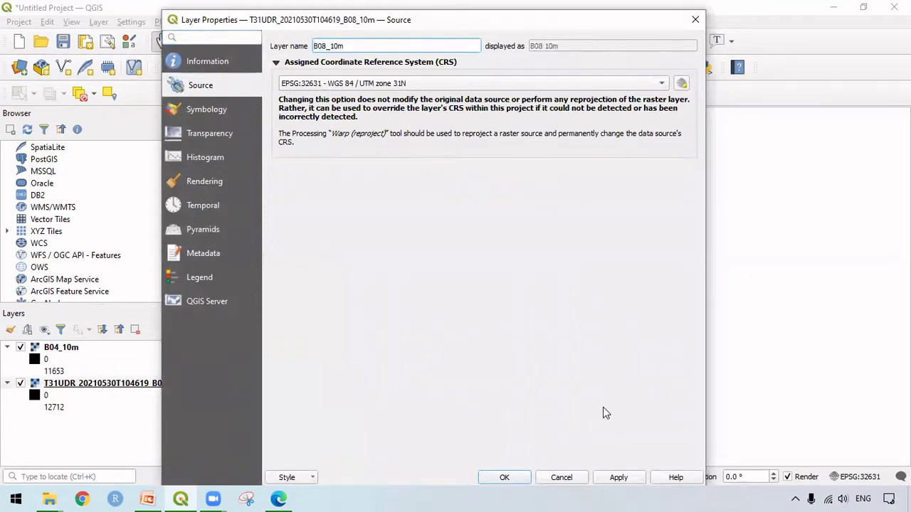
click(618, 476)
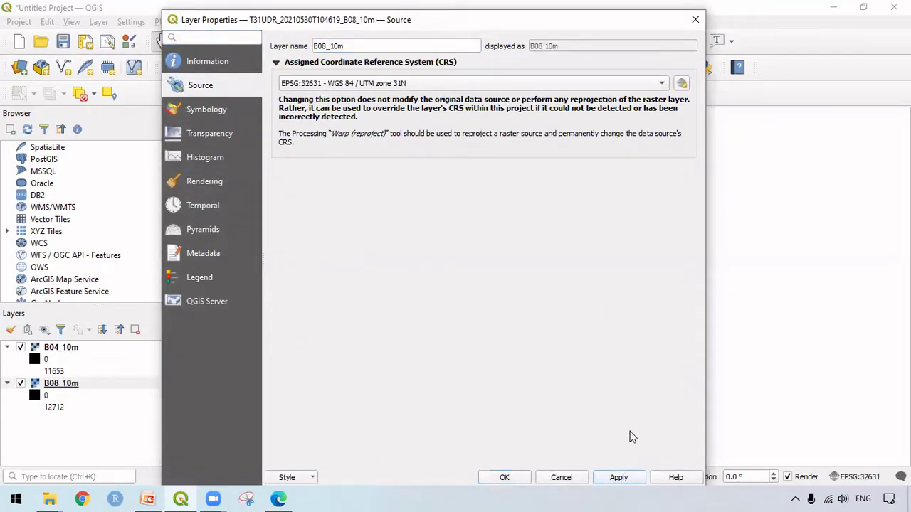
click(696, 19)
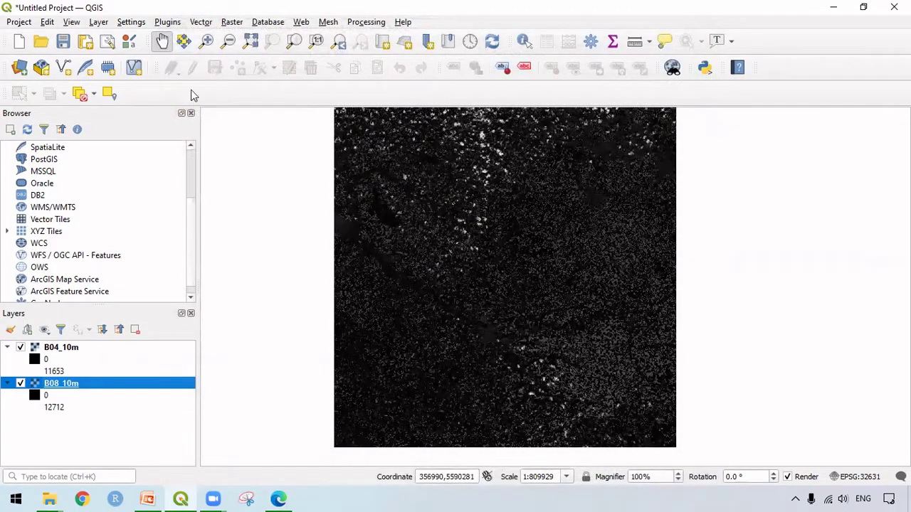
In the Raster Calculator, build the numerator ("B08_10m@1" - "B04_10m@1")
click(232, 22)
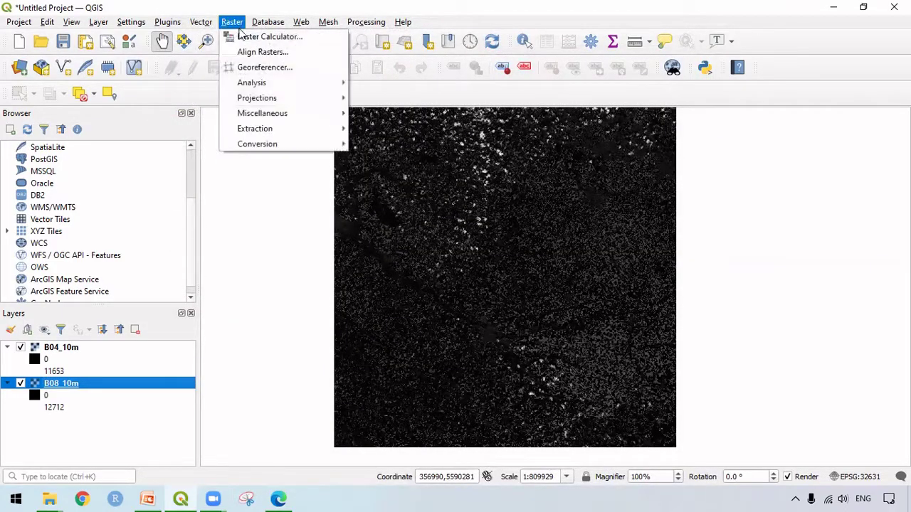
click(267, 36)
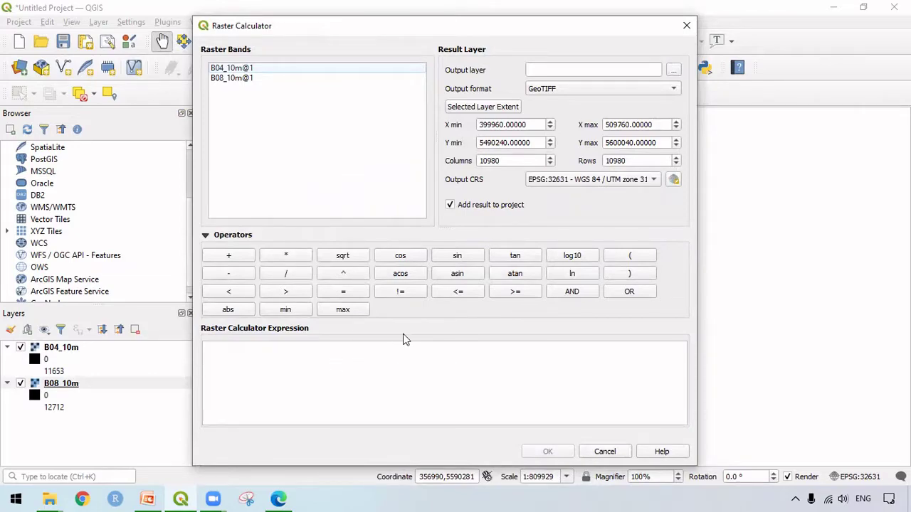
click(618, 260)
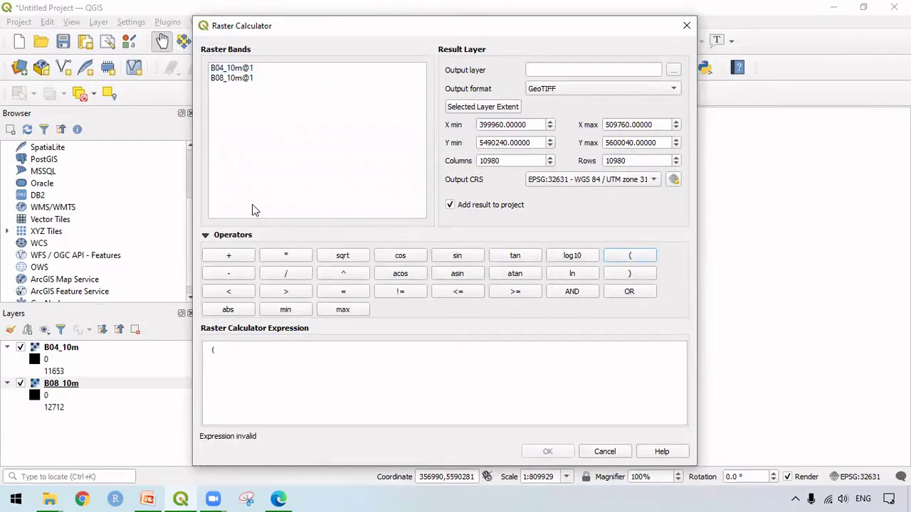
click(238, 83)
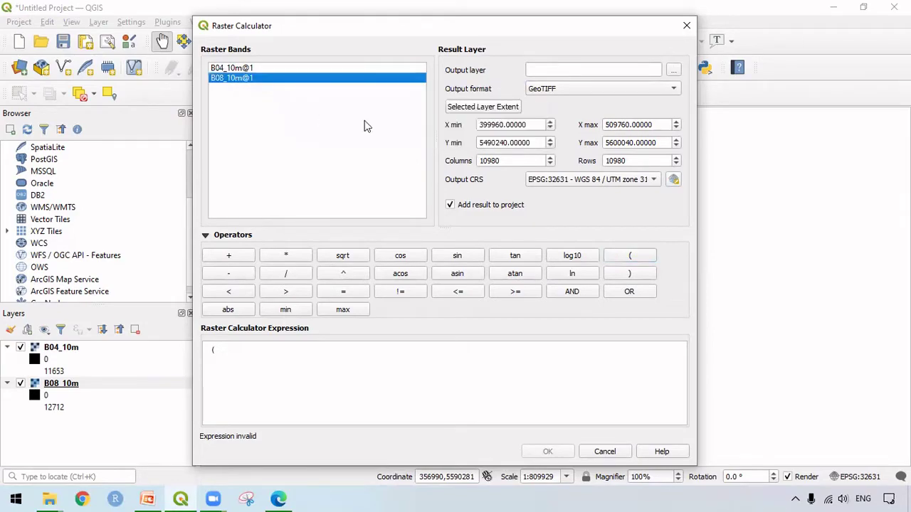
double_click(276, 82)
click(242, 275)
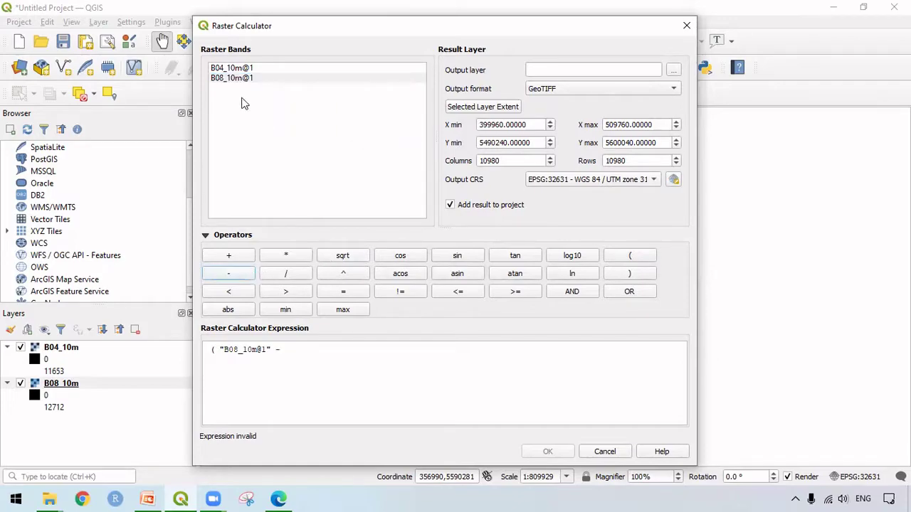
double_click(232, 69)
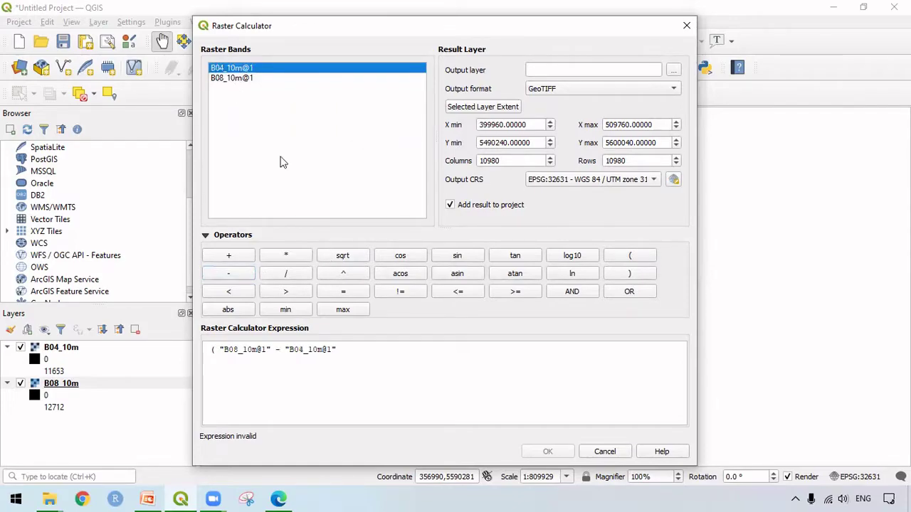
click(629, 273)
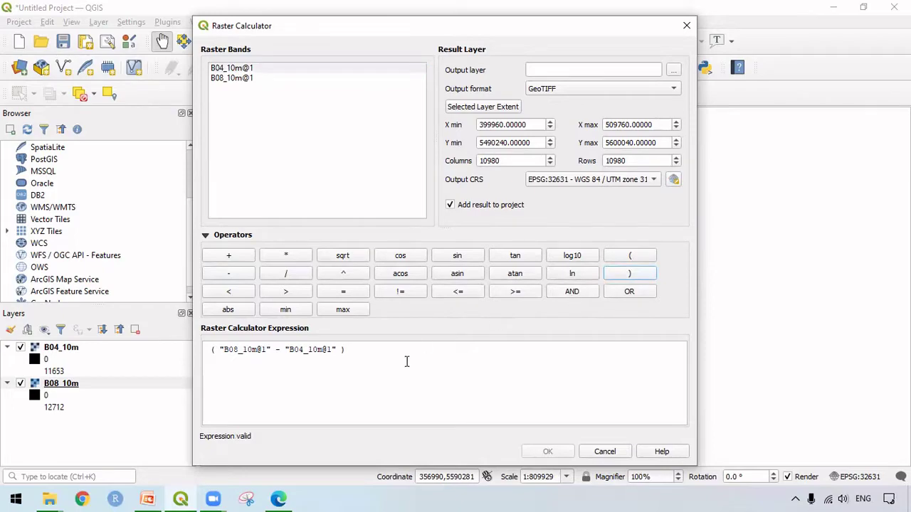
Divide it by ("B08_10m@1" + "B04_10m@1") to complete the NDVI expression
click(291, 275)
click(627, 257)
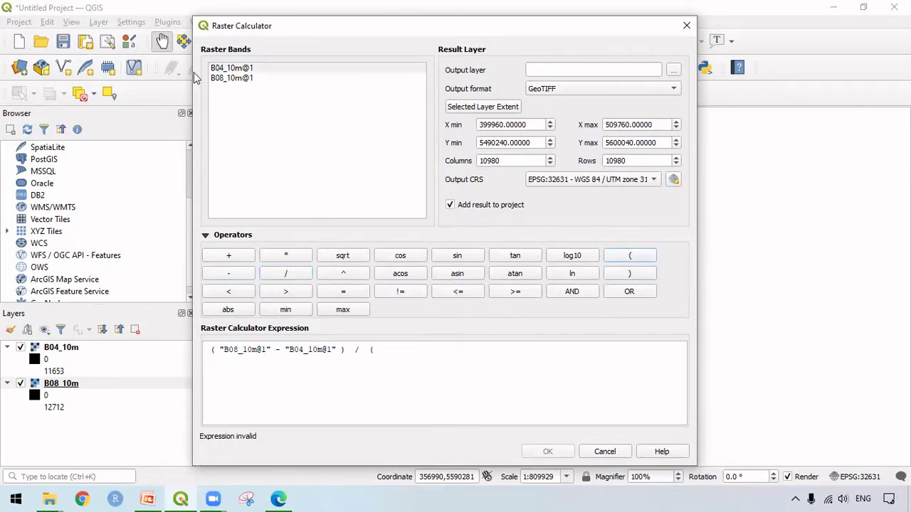
double_click(234, 78)
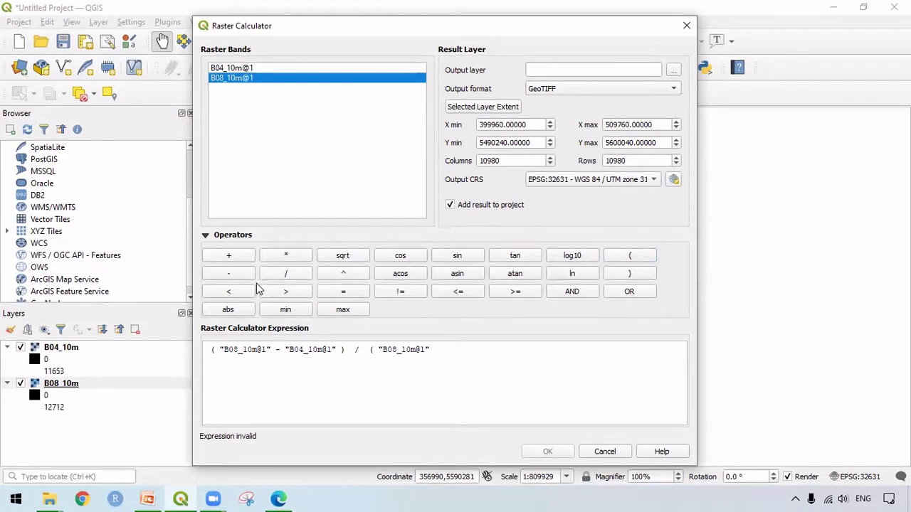
click(242, 257)
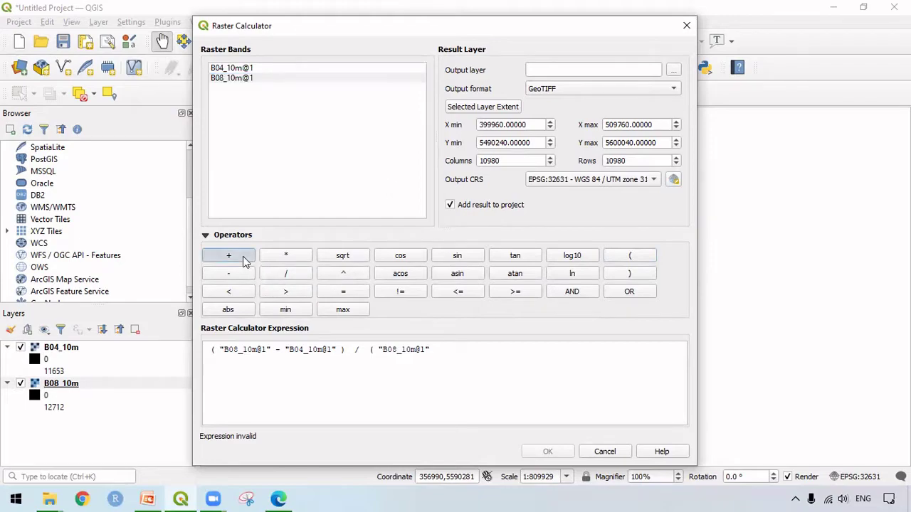
double_click(241, 68)
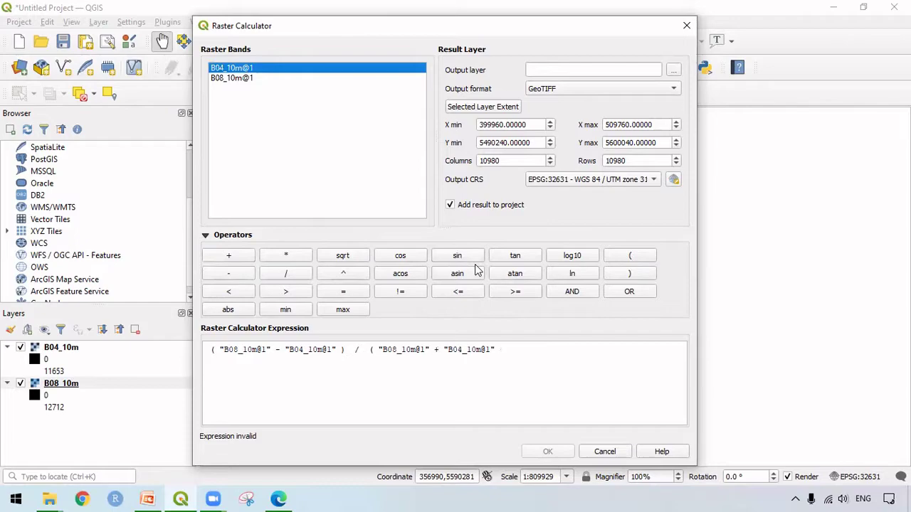
click(528, 356)
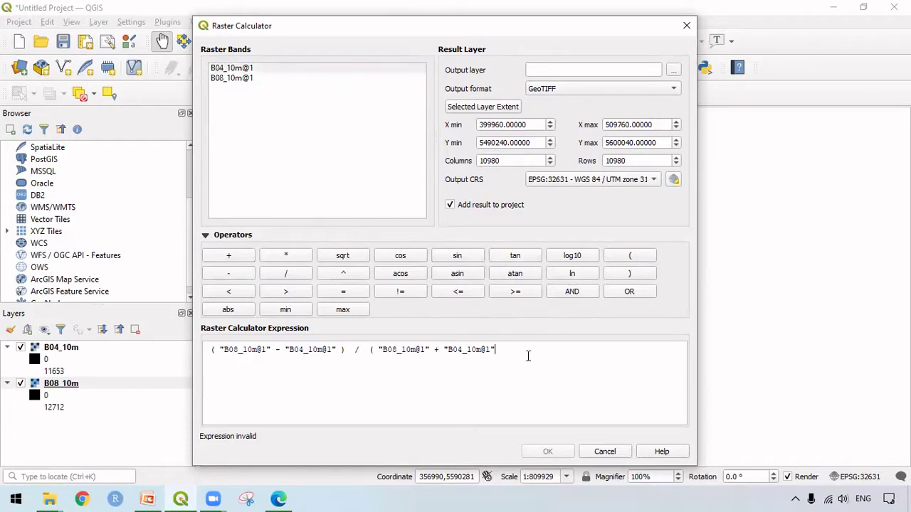
click(620, 275)
Open the output raster file chooser, then cancel it without choosing a file
click(644, 70)
click(673, 69)
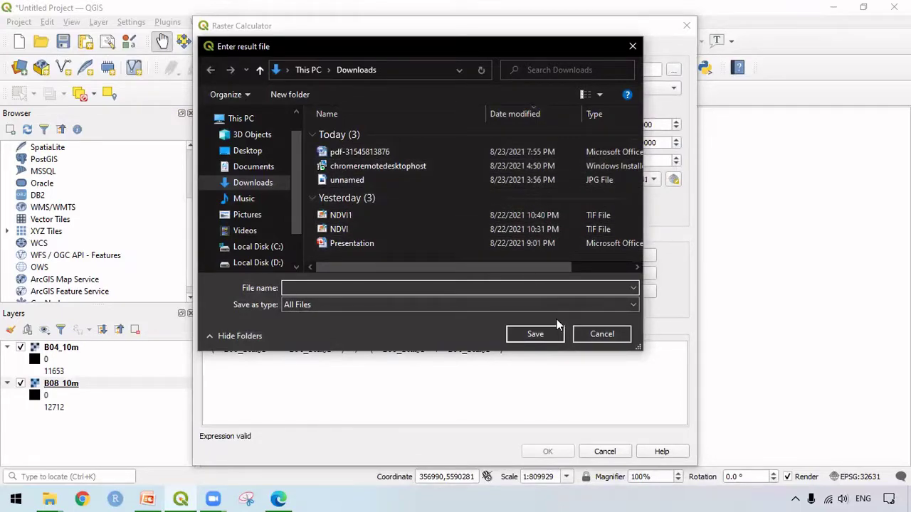
click(598, 335)
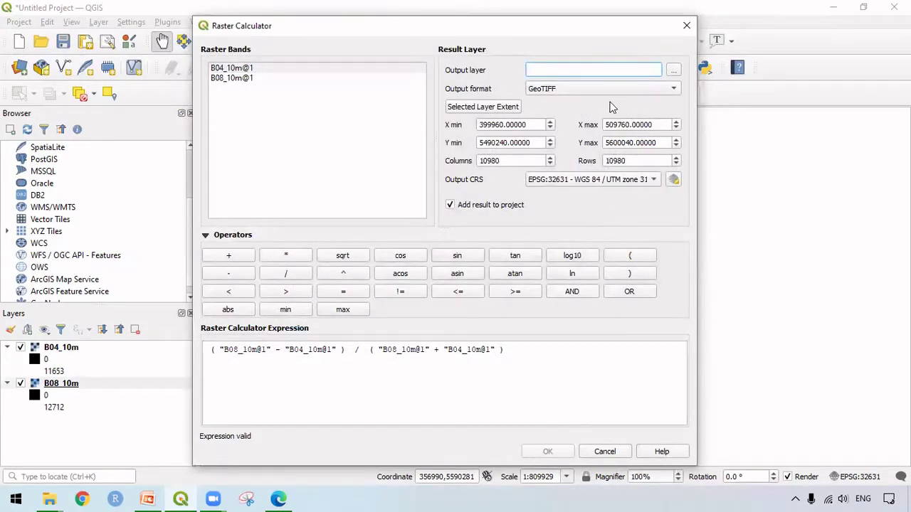
Close the Raster Calculator and navigate File Explorer up to the NDVI-Cal folder
click(686, 25)
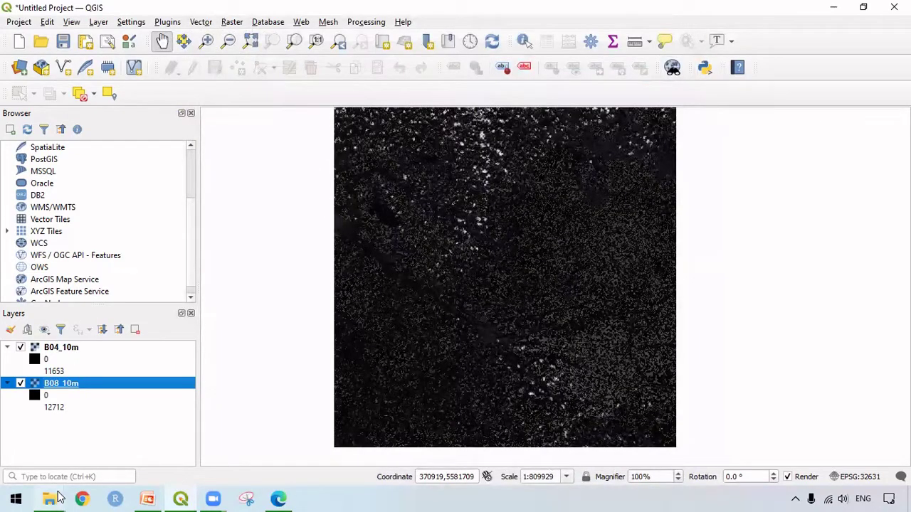
mouse_move(50, 499)
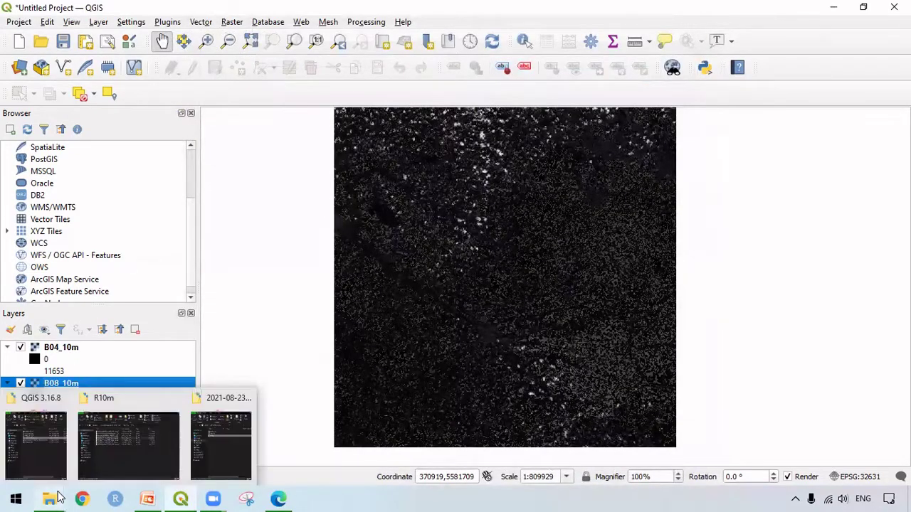
click(161, 452)
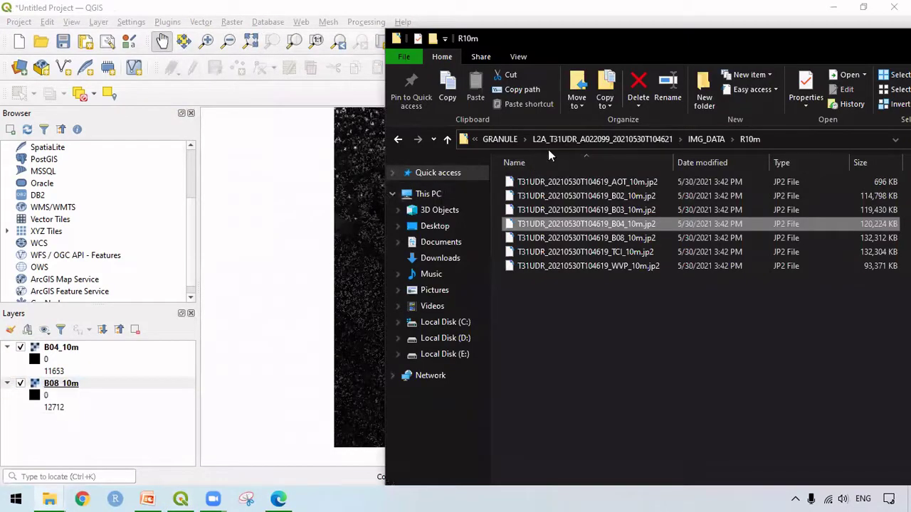
click(500, 140)
click(446, 140)
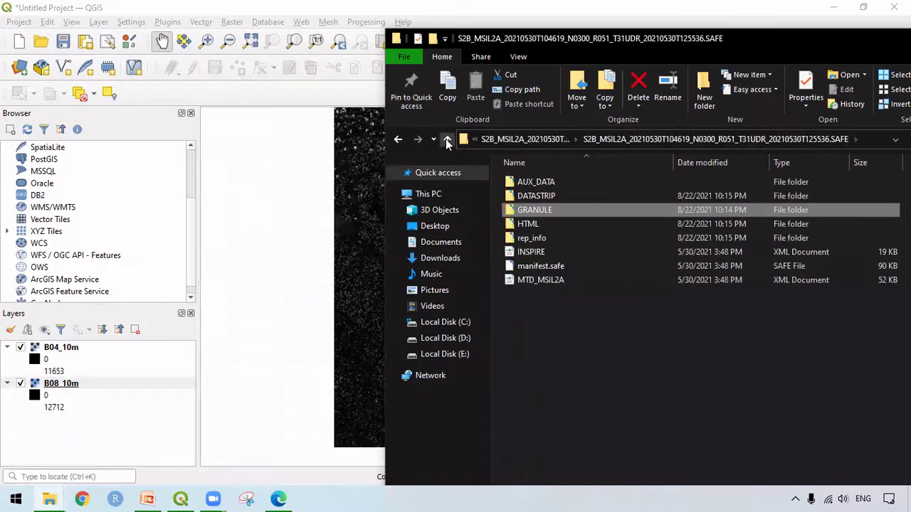
click(447, 140)
click(447, 140)
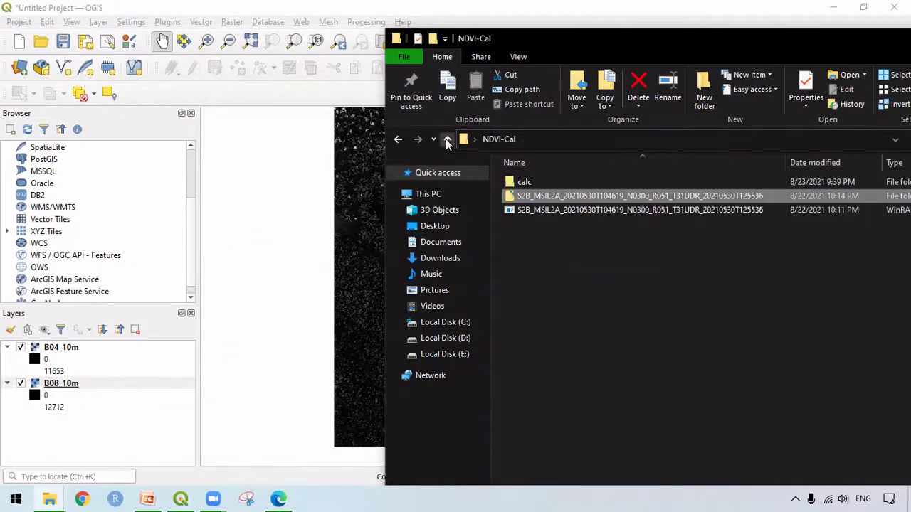
Open the calc folder and drag the NDVI2 raster into the QGIS Layers panel
double_click(531, 177)
drag(538, 192, 162, 420)
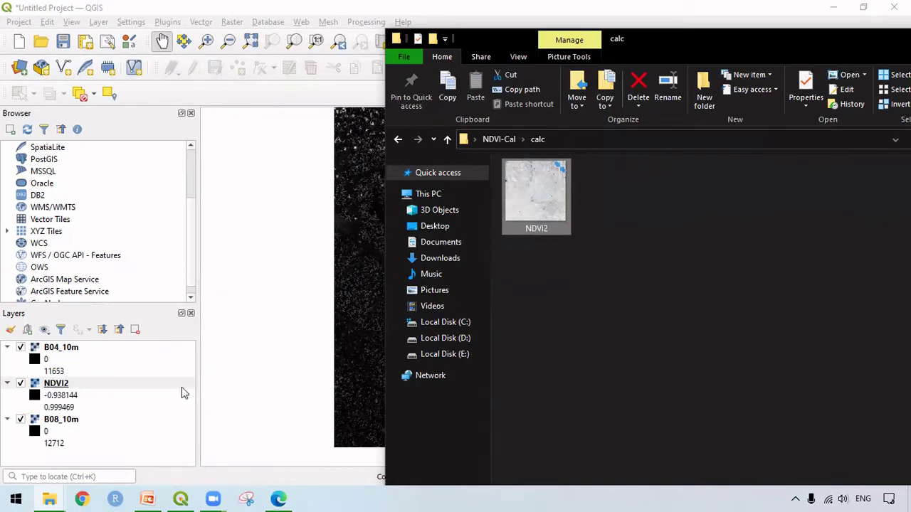
click(21, 349)
Switch off the B04_10m band layer, select NDVI2 and zoom into the greyscale raster
click(20, 348)
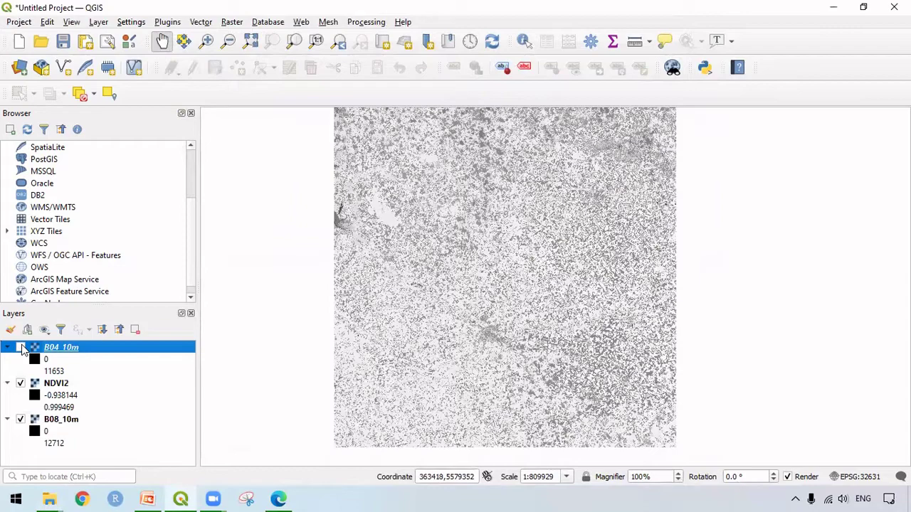
click(56, 385)
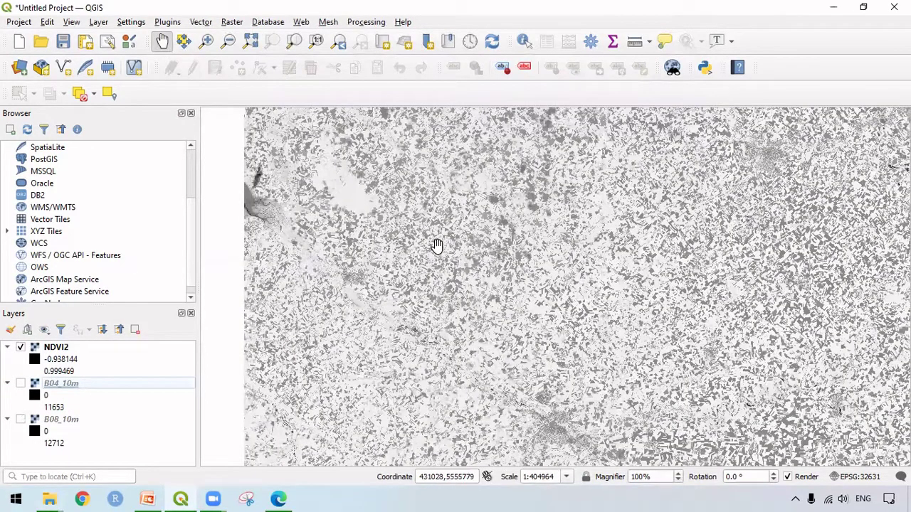
scroll(437, 246, up, 2)
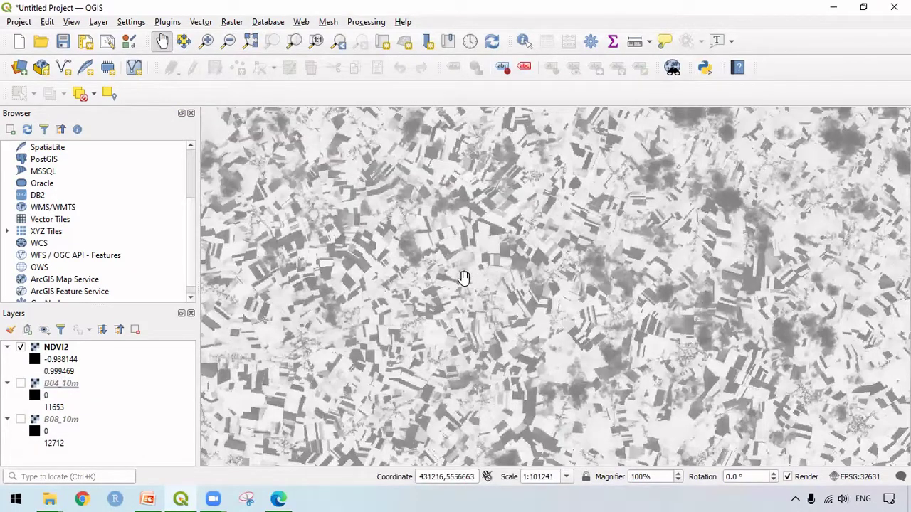
scroll(463, 278, up, 2)
scroll(462, 277, down, 3)
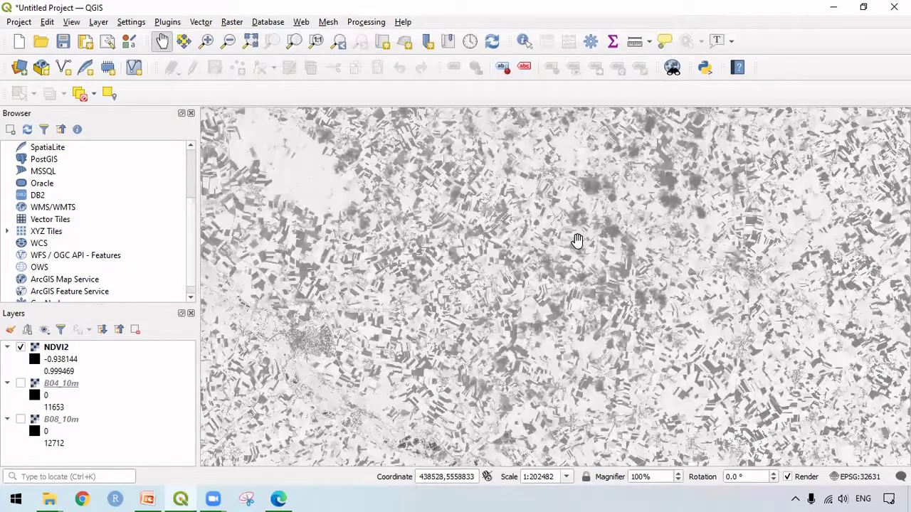
Pan across the NDVI2 raster to view other field areas
drag(609, 232, 480, 315)
drag(656, 222, 582, 260)
drag(615, 232, 491, 299)
drag(531, 265, 510, 293)
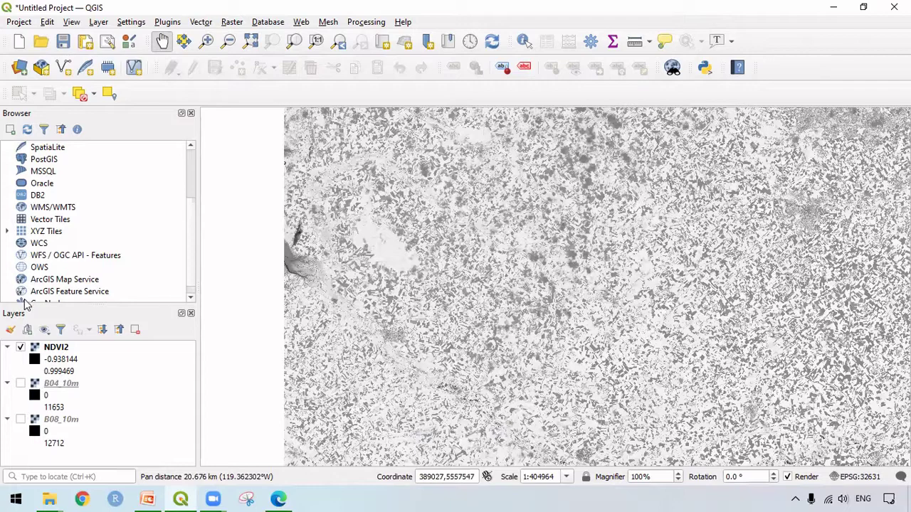
Set the NDVI2 layer's Symbology render type to Singleband pseudocolor in its Properties
right_click(56, 348)
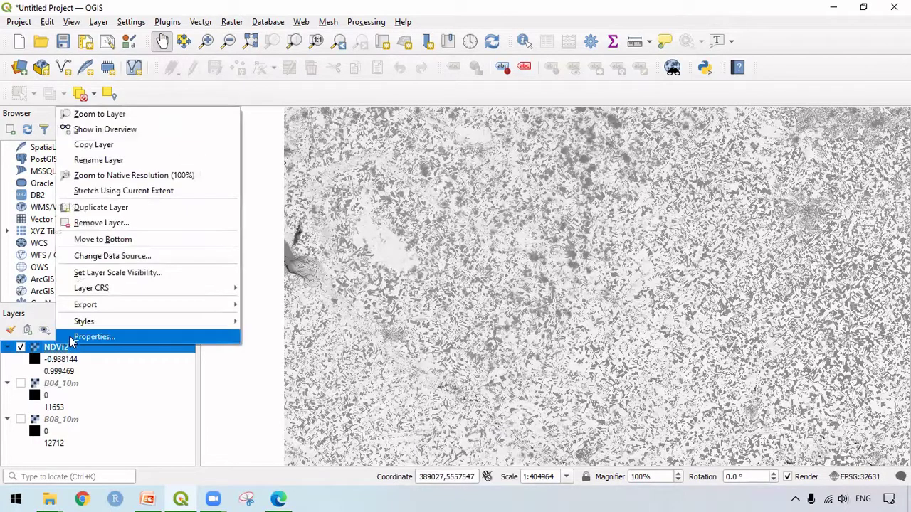
click(93, 336)
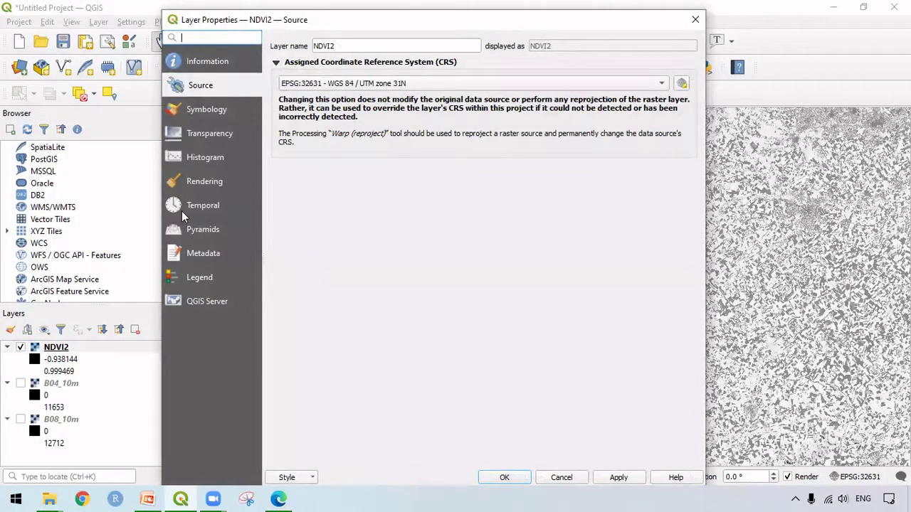
click(210, 109)
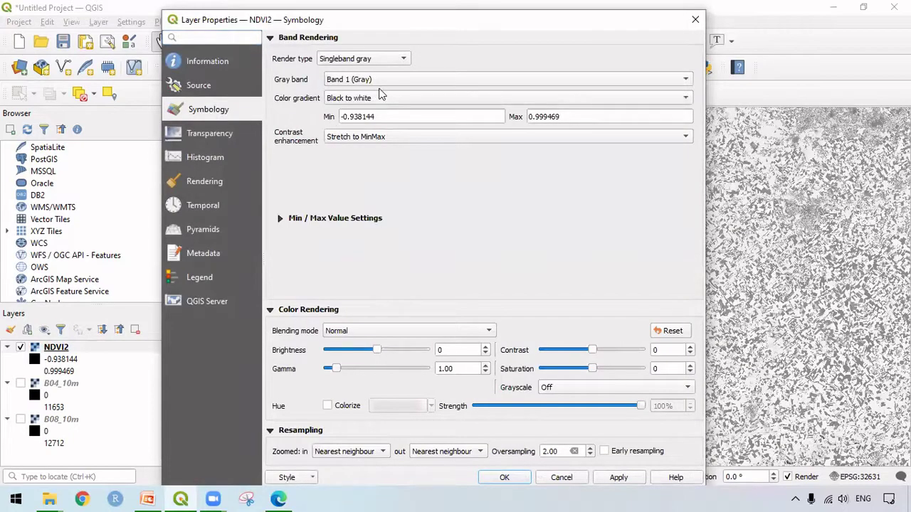
click(379, 64)
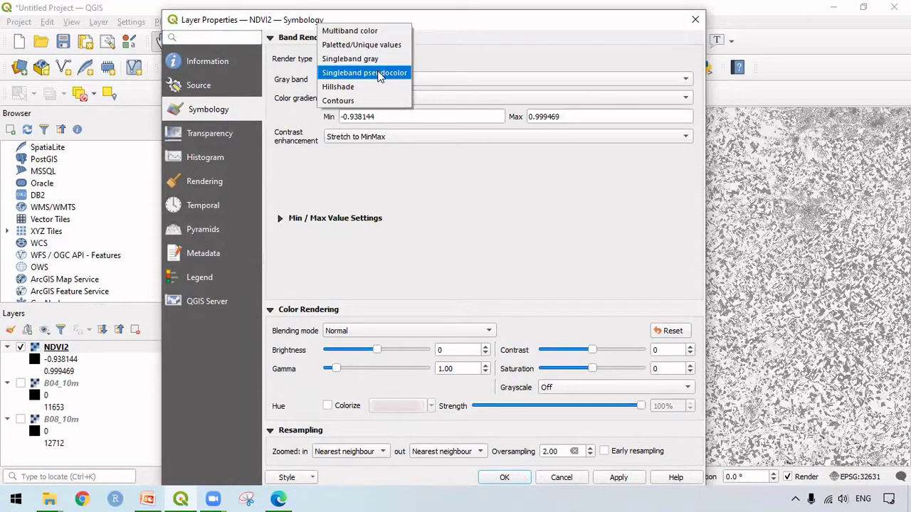
click(379, 74)
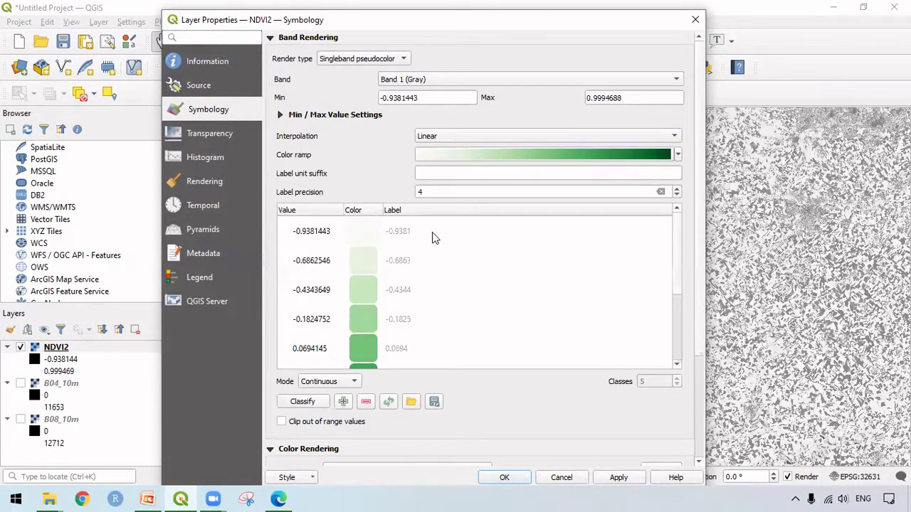
Choose the Greens colour ramp (-0.9381 to 0.9995) and apply it to the map
scroll(427, 242, down, 5)
scroll(420, 254, up, 2)
scroll(425, 257, down, 2)
scroll(354, 239, up, 2)
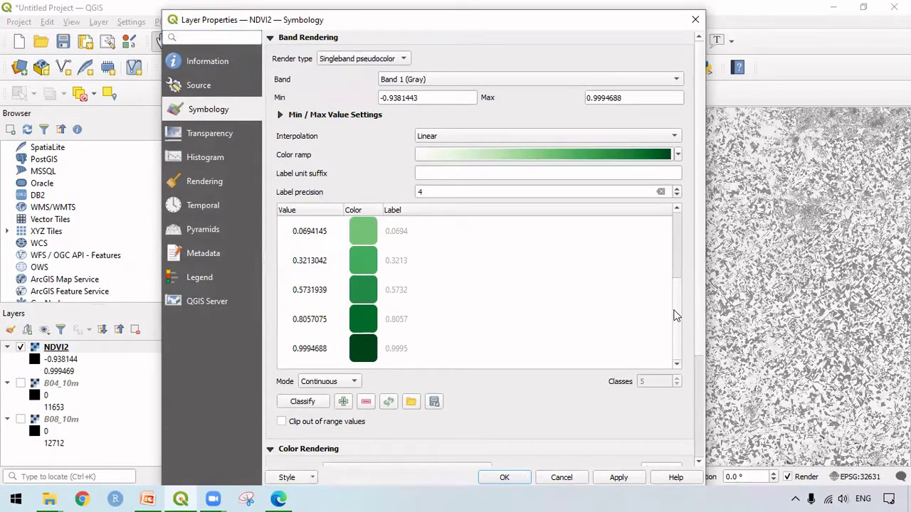
scroll(676, 315, up, 1)
drag(678, 304, 678, 259)
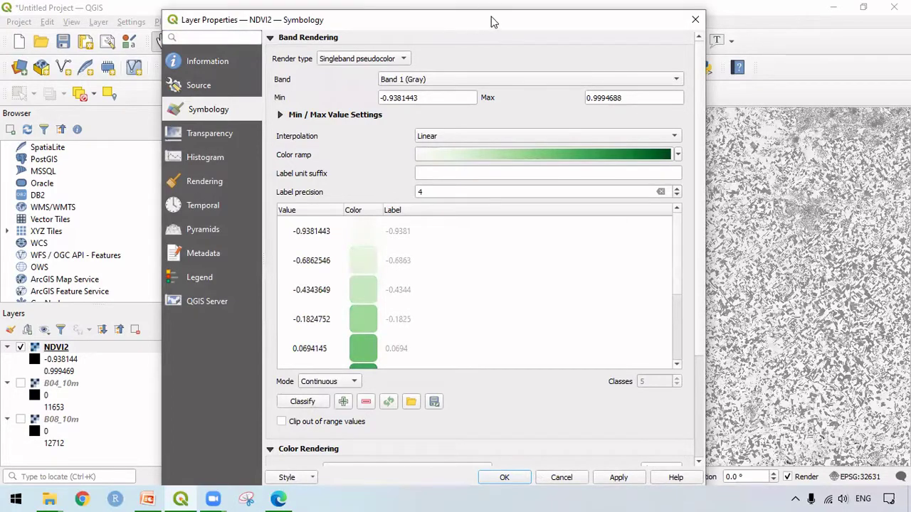
drag(487, 18, 568, 12)
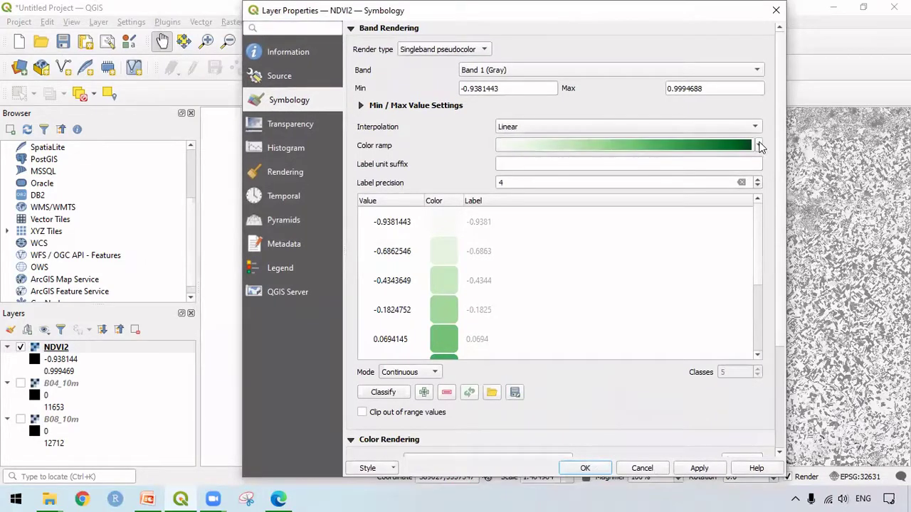
click(760, 146)
click(552, 191)
click(699, 467)
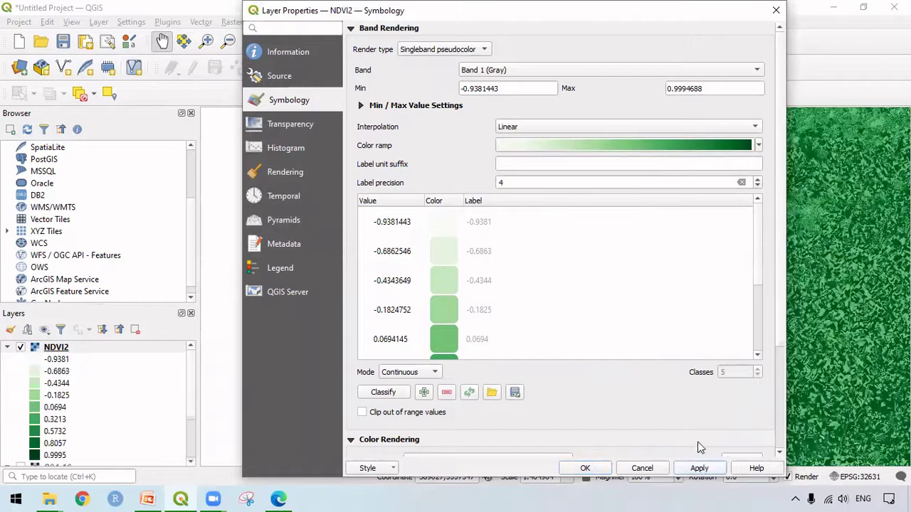
click(607, 467)
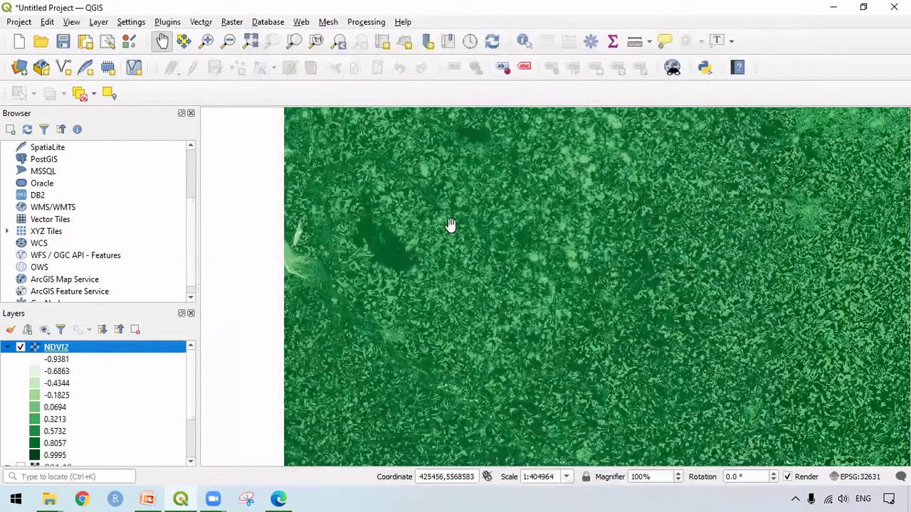
drag(449, 223, 635, 278)
drag(452, 341, 488, 277)
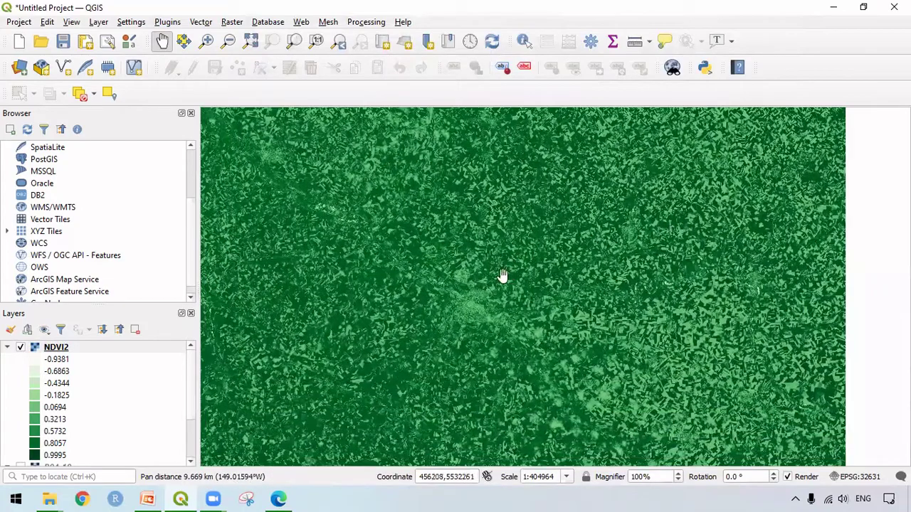
drag(435, 206, 496, 249)
drag(277, 182, 354, 220)
drag(715, 242, 583, 228)
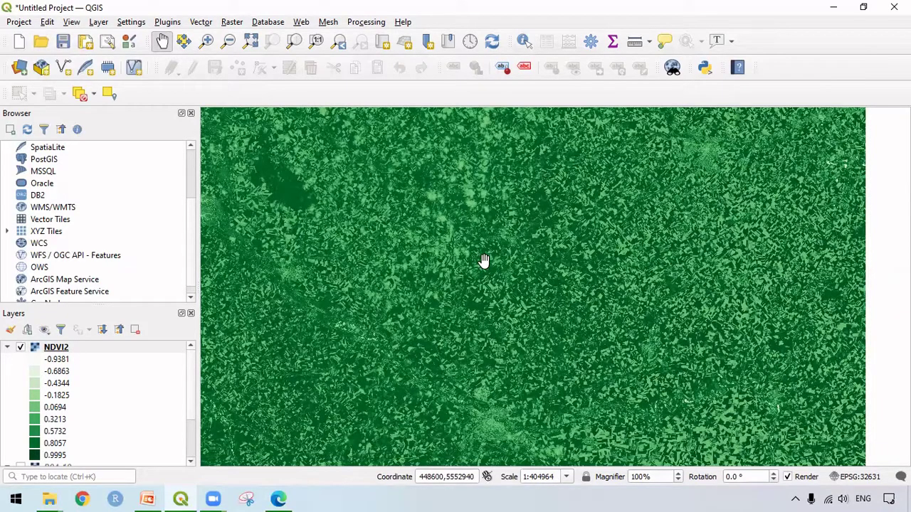
scroll(482, 261, up, 3)
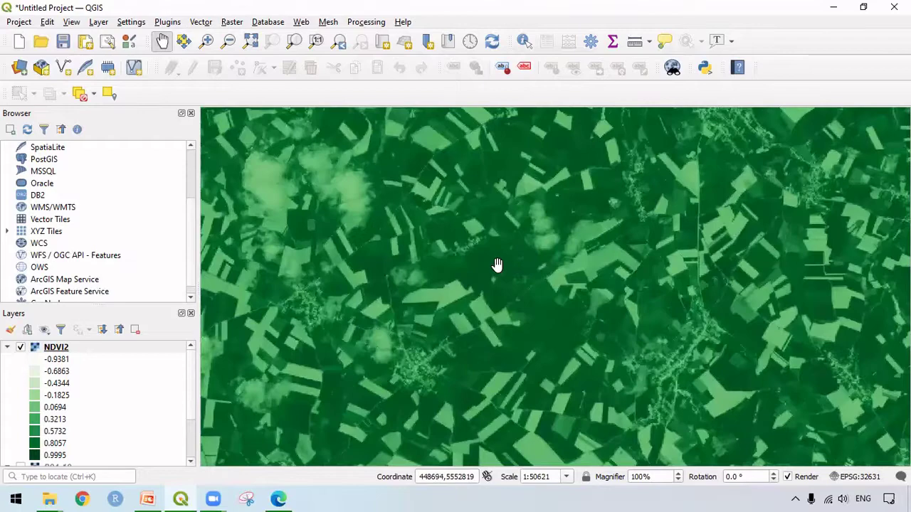
drag(398, 257, 441, 240)
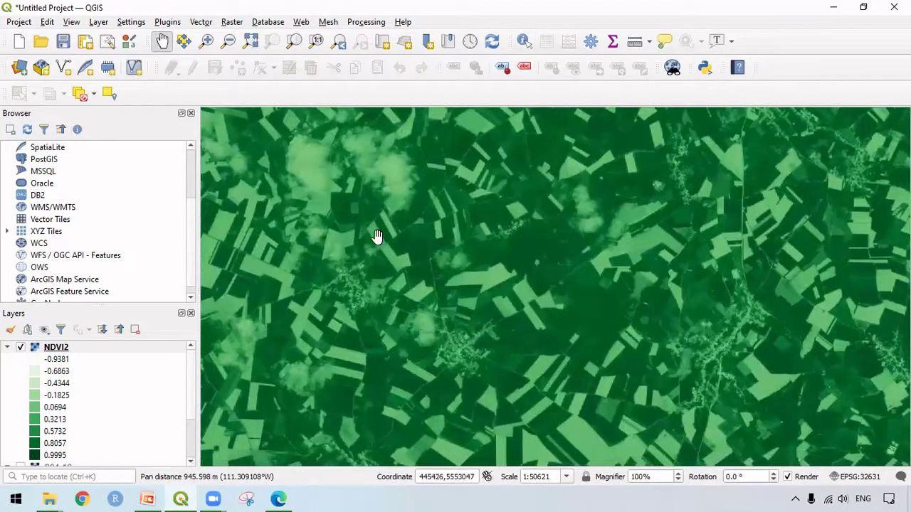
drag(377, 239, 451, 237)
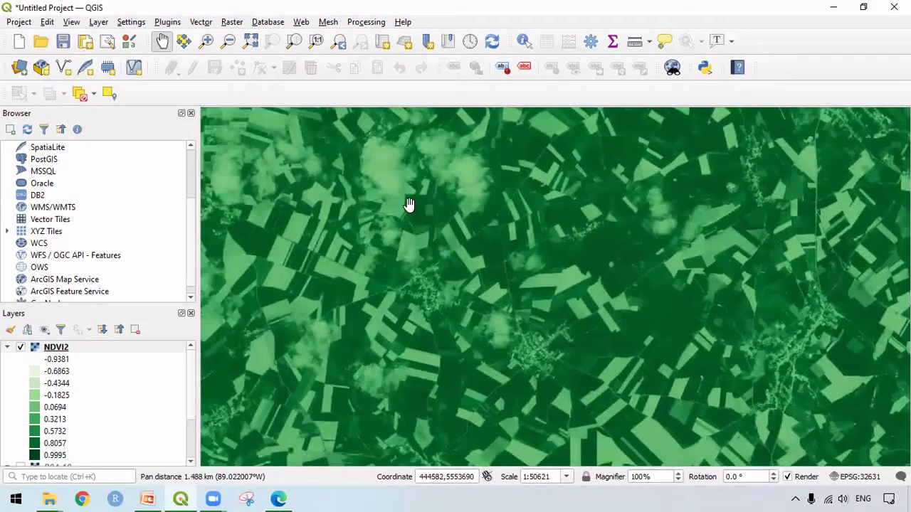
drag(409, 204, 515, 252)
drag(409, 250, 531, 273)
drag(378, 247, 451, 283)
scroll(447, 281, down, 4)
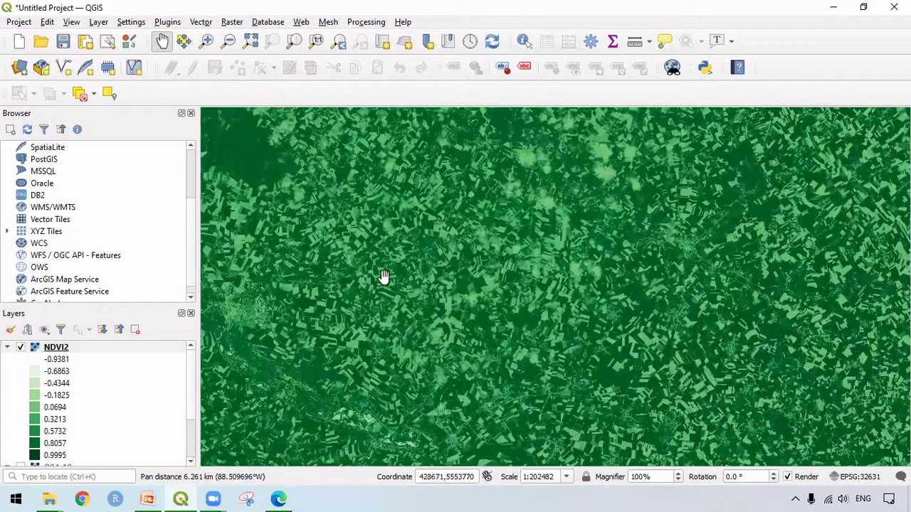
scroll(298, 251, up, 4)
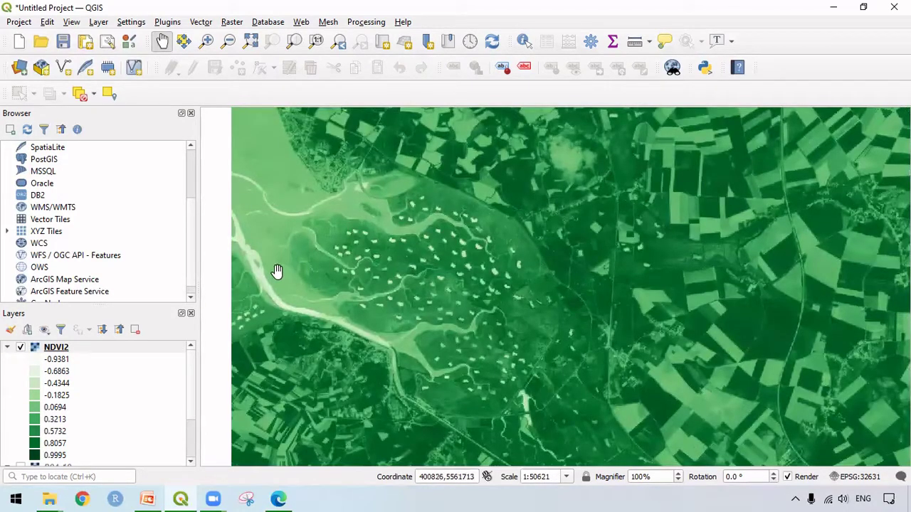
drag(275, 280, 331, 254)
scroll(464, 301, down, 3)
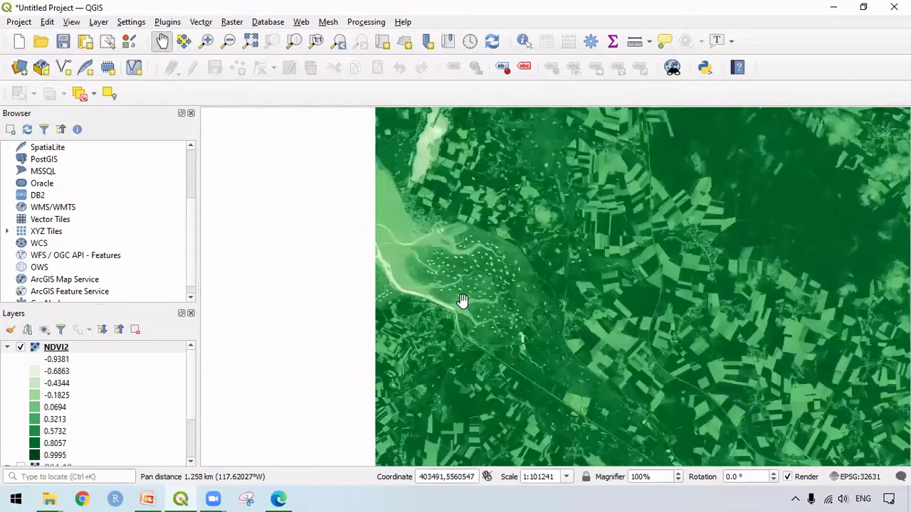
drag(525, 319, 510, 220)
scroll(671, 257, down, 1)
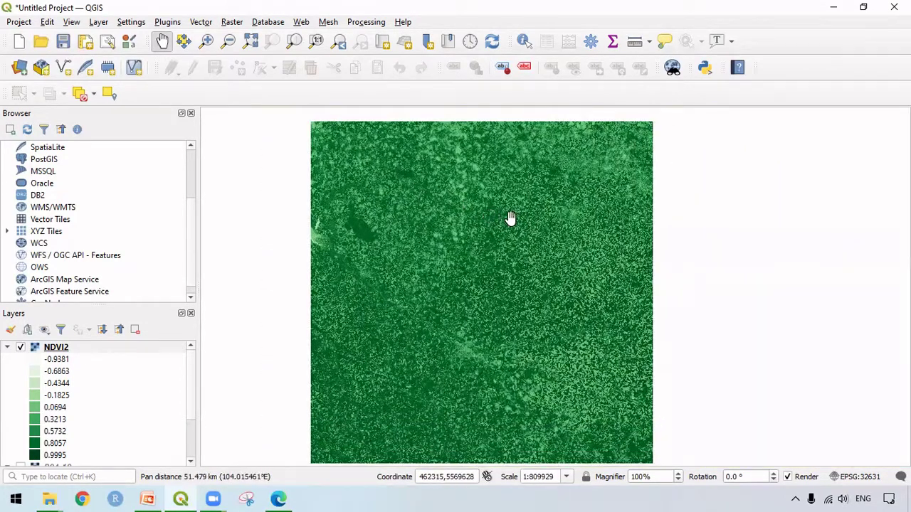
Sample NDVI2 pixel values with Identify Features (e.g. 0.93912, 0.11394), then close the results panel
click(523, 43)
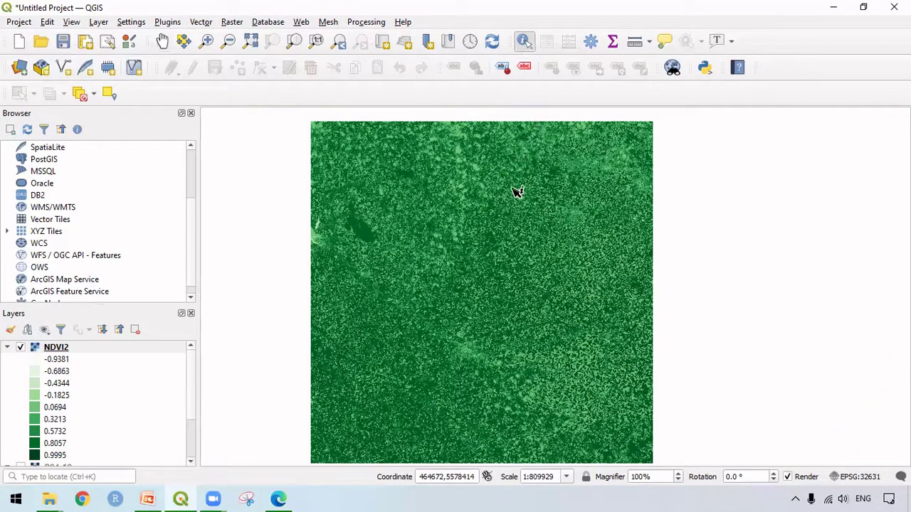
scroll(496, 203, up, 2)
click(499, 205)
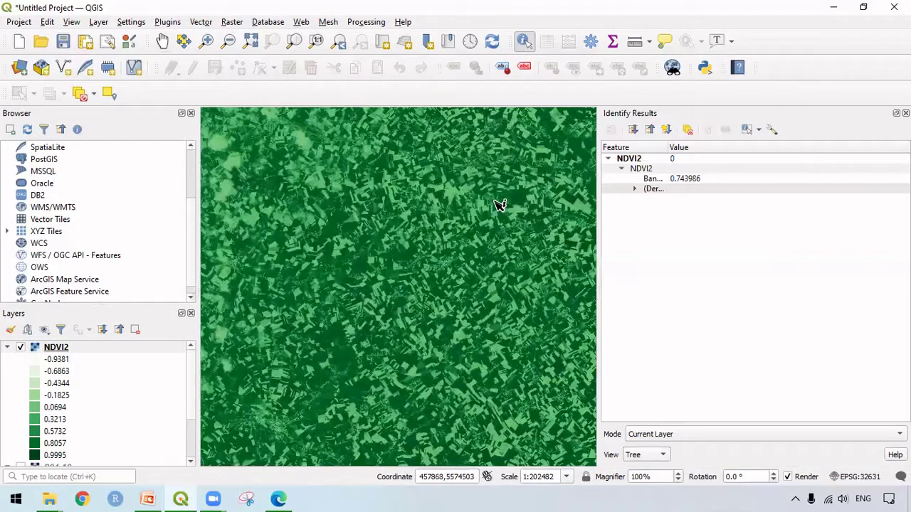
scroll(411, 240, up, 2)
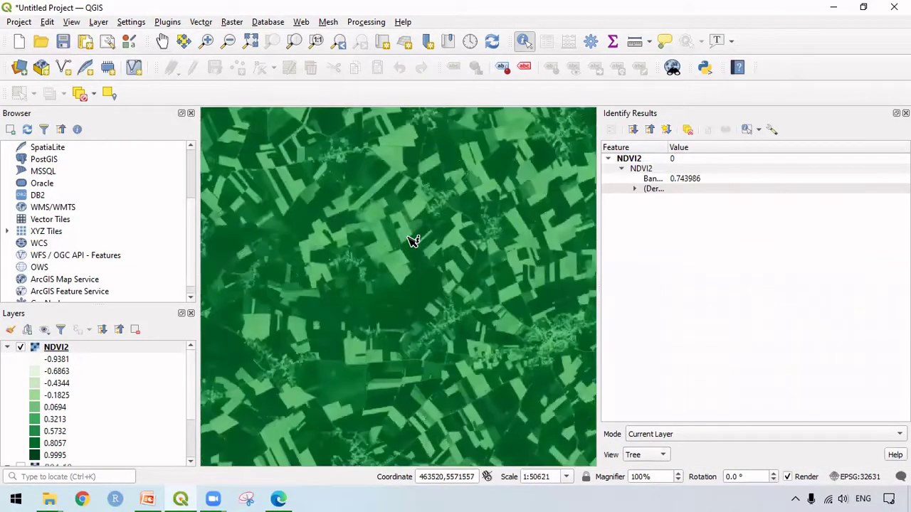
click(417, 241)
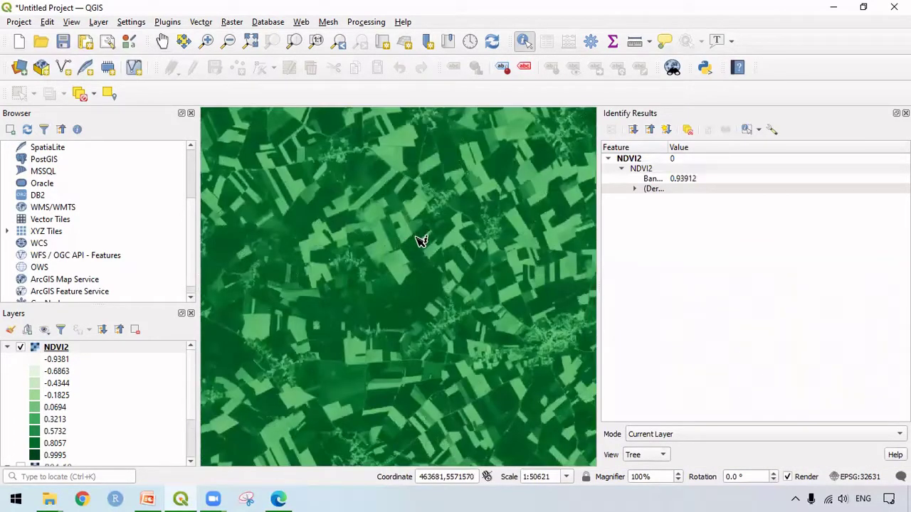
click(413, 190)
click(390, 153)
click(905, 113)
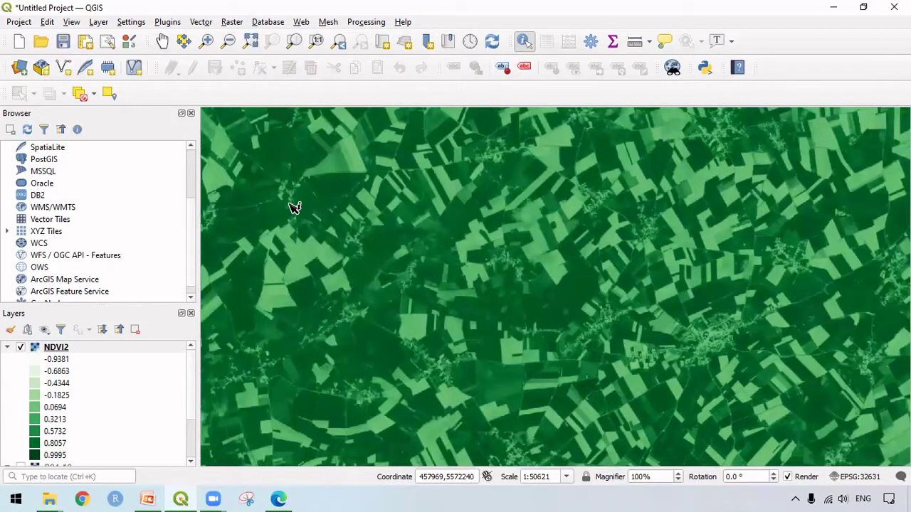